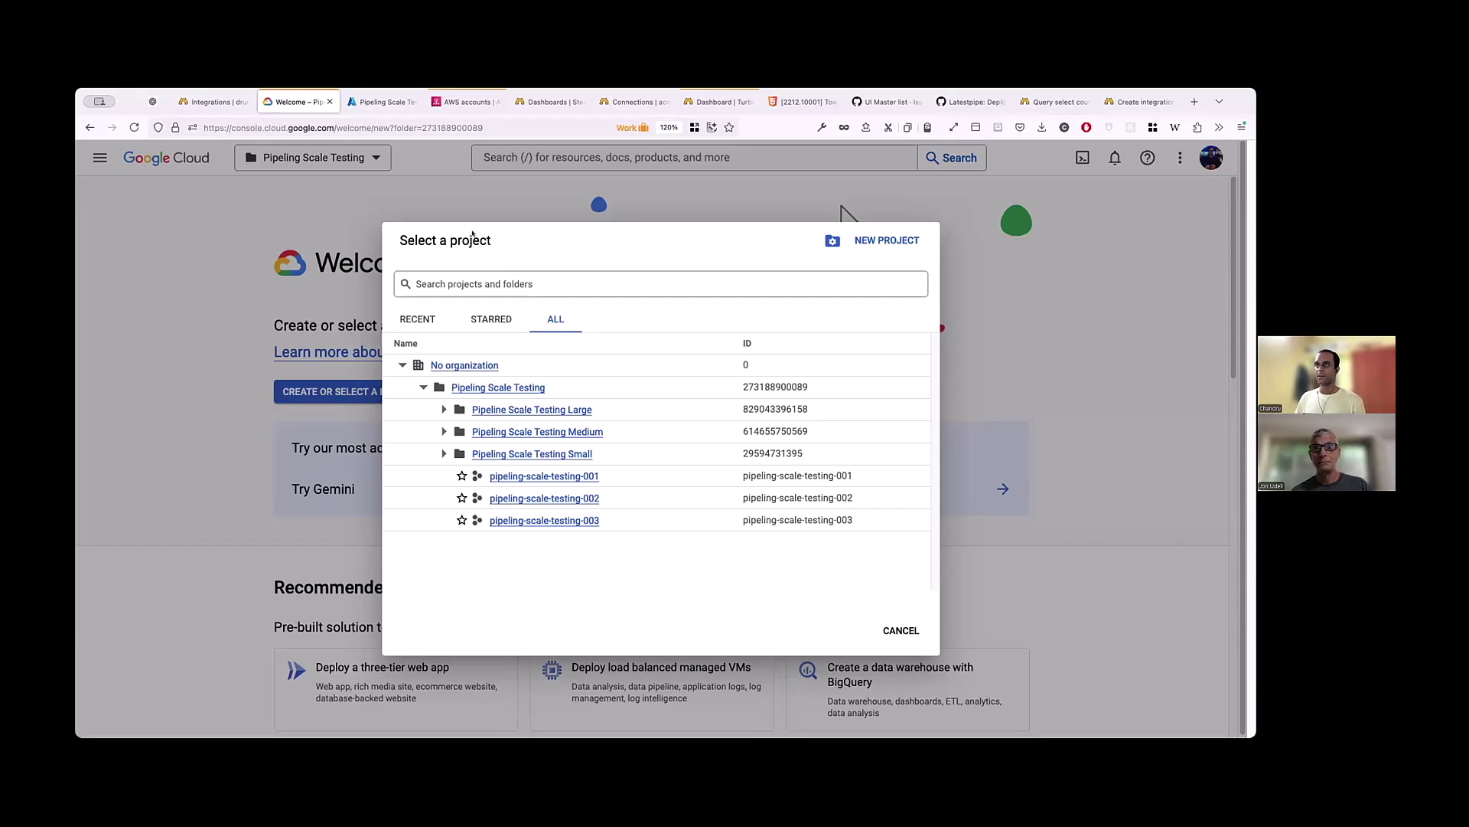
Step: Start a new integration of type GCP in the druchanorg organization
click(218, 103)
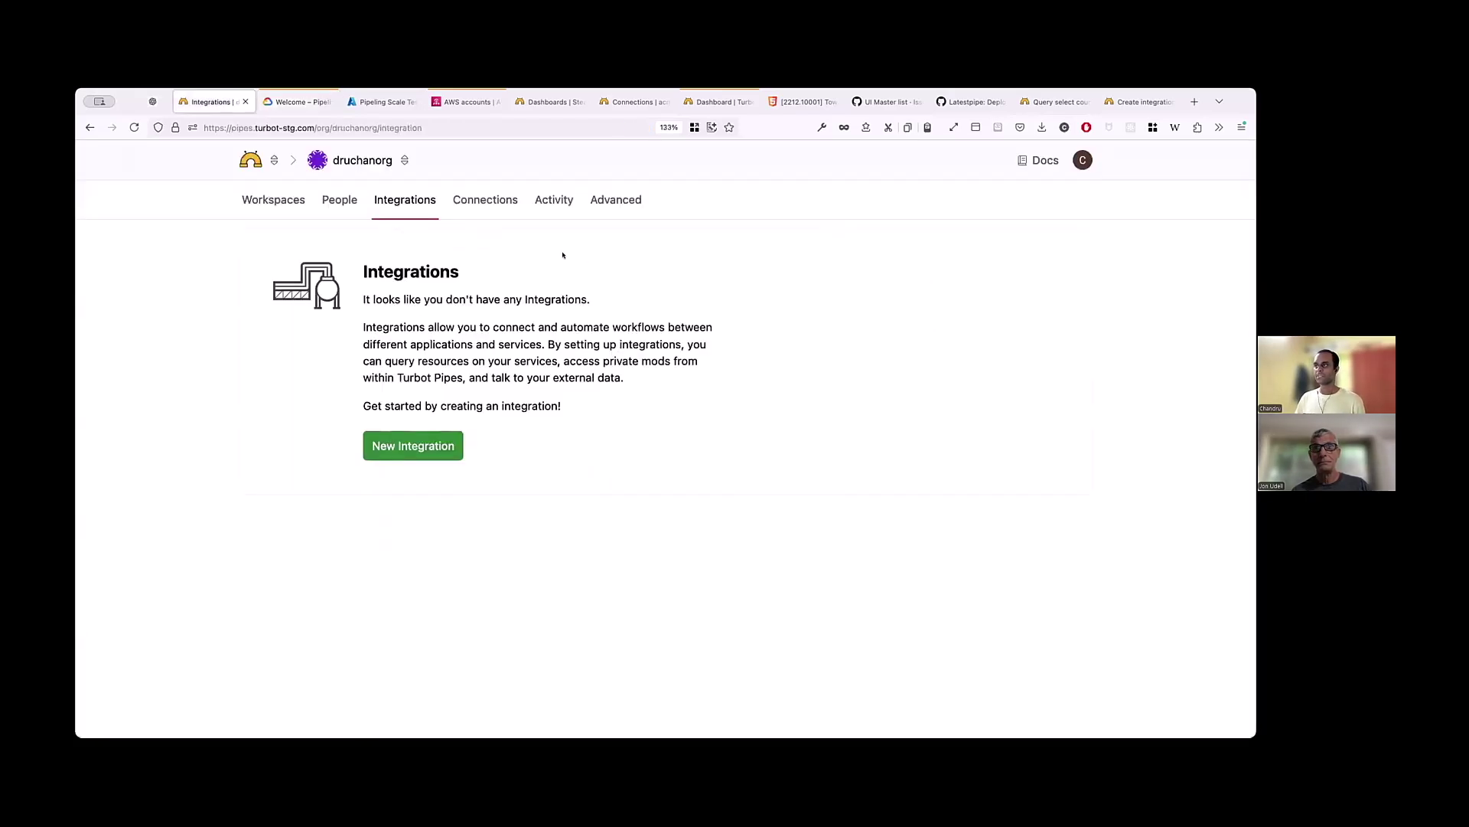
click(414, 446)
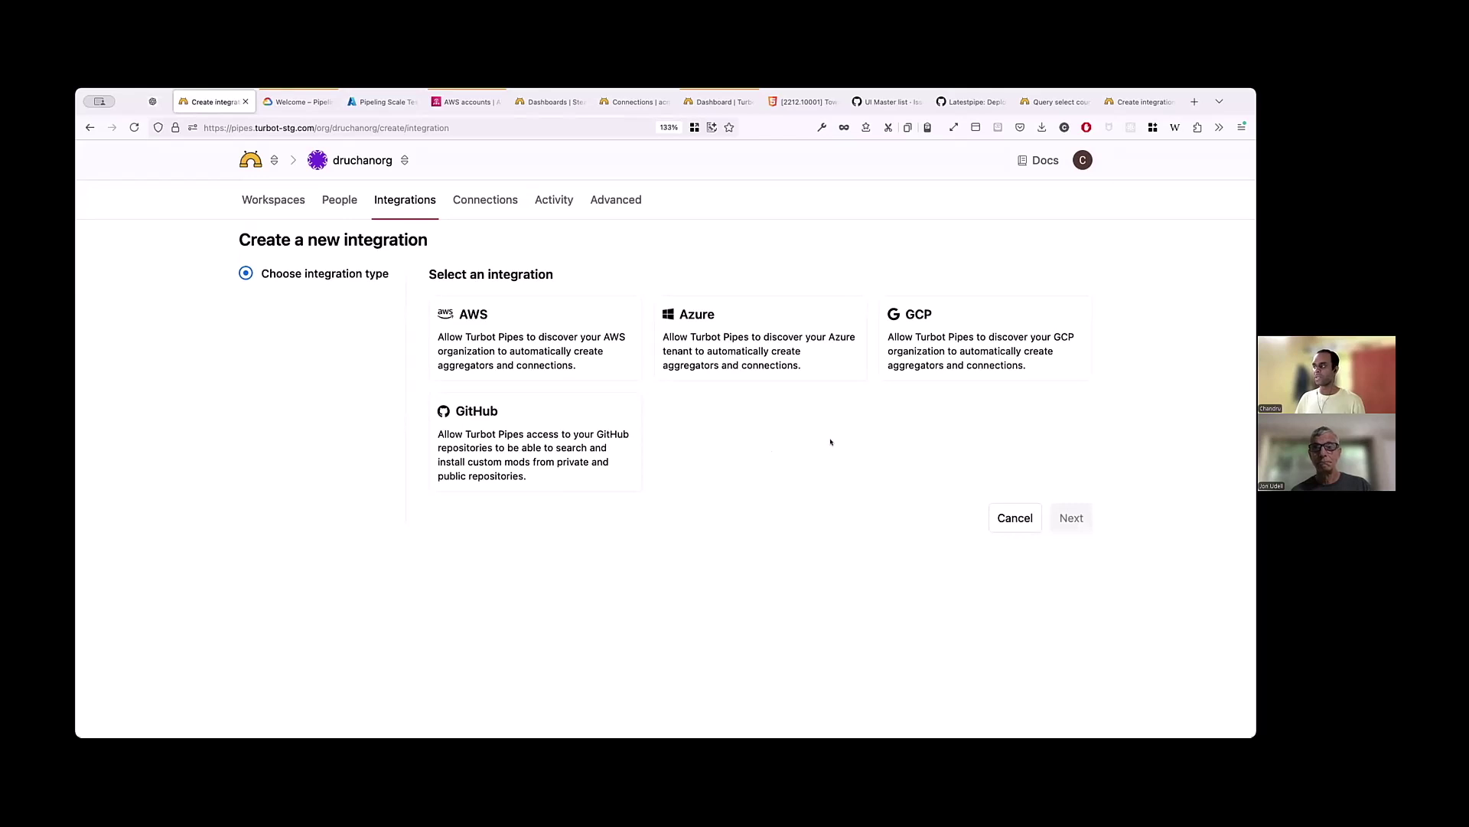
click(914, 352)
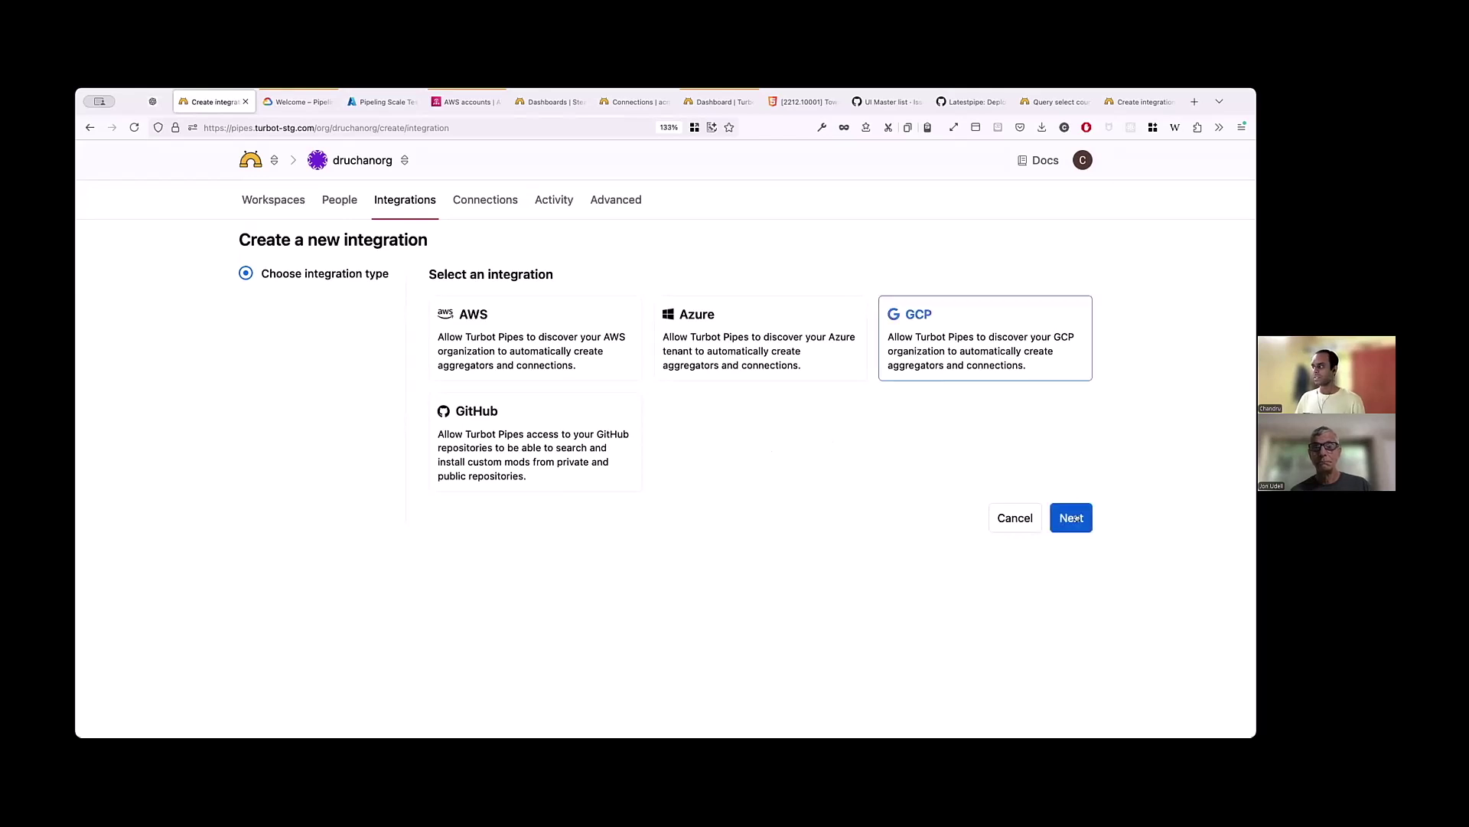
click(1076, 514)
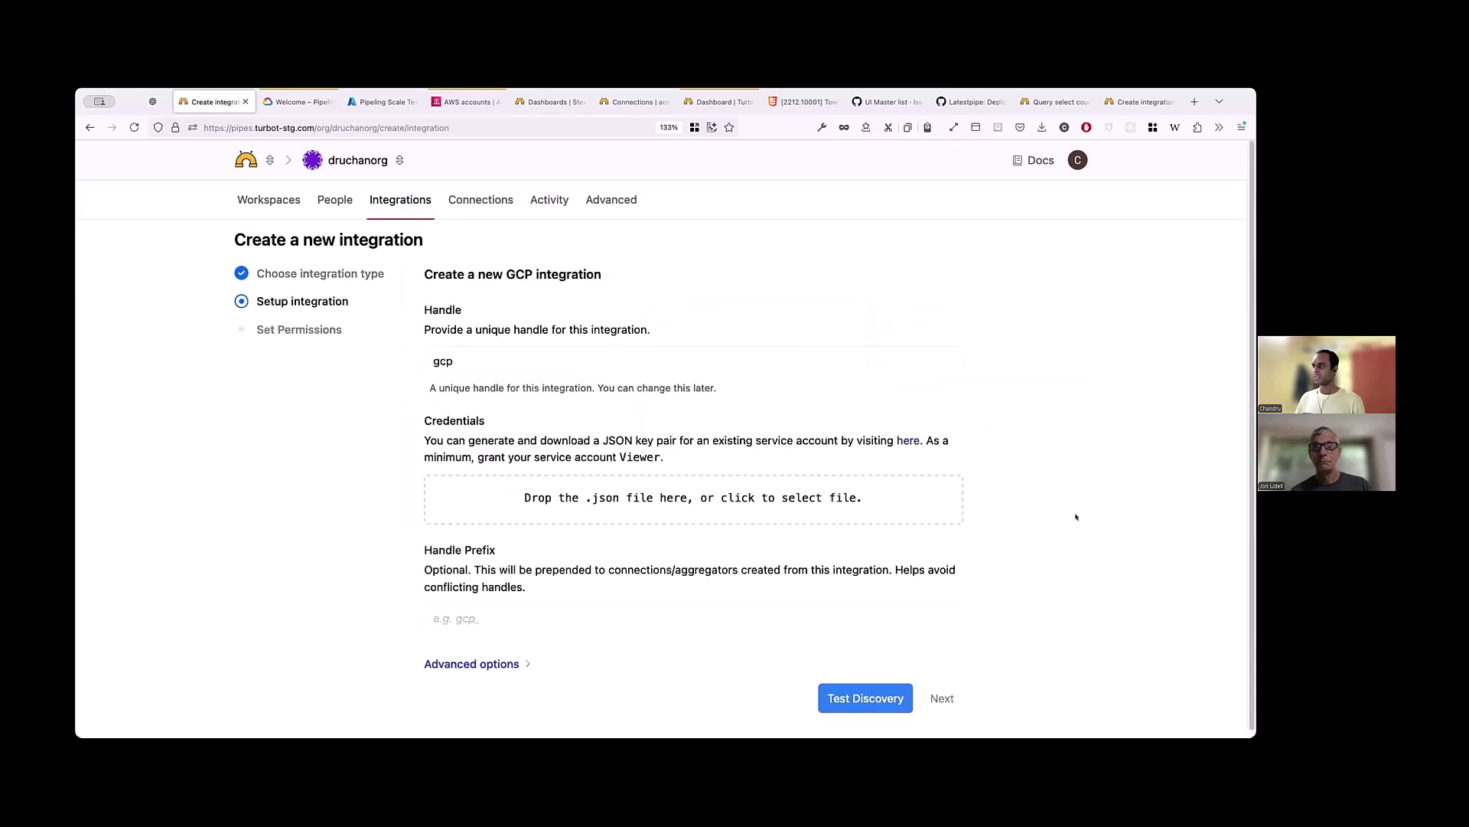
Step: Upload the service account's JSON key file as the integration credentials and check the project hierarchy in Google Cloud
click(629, 498)
double_click(552, 193)
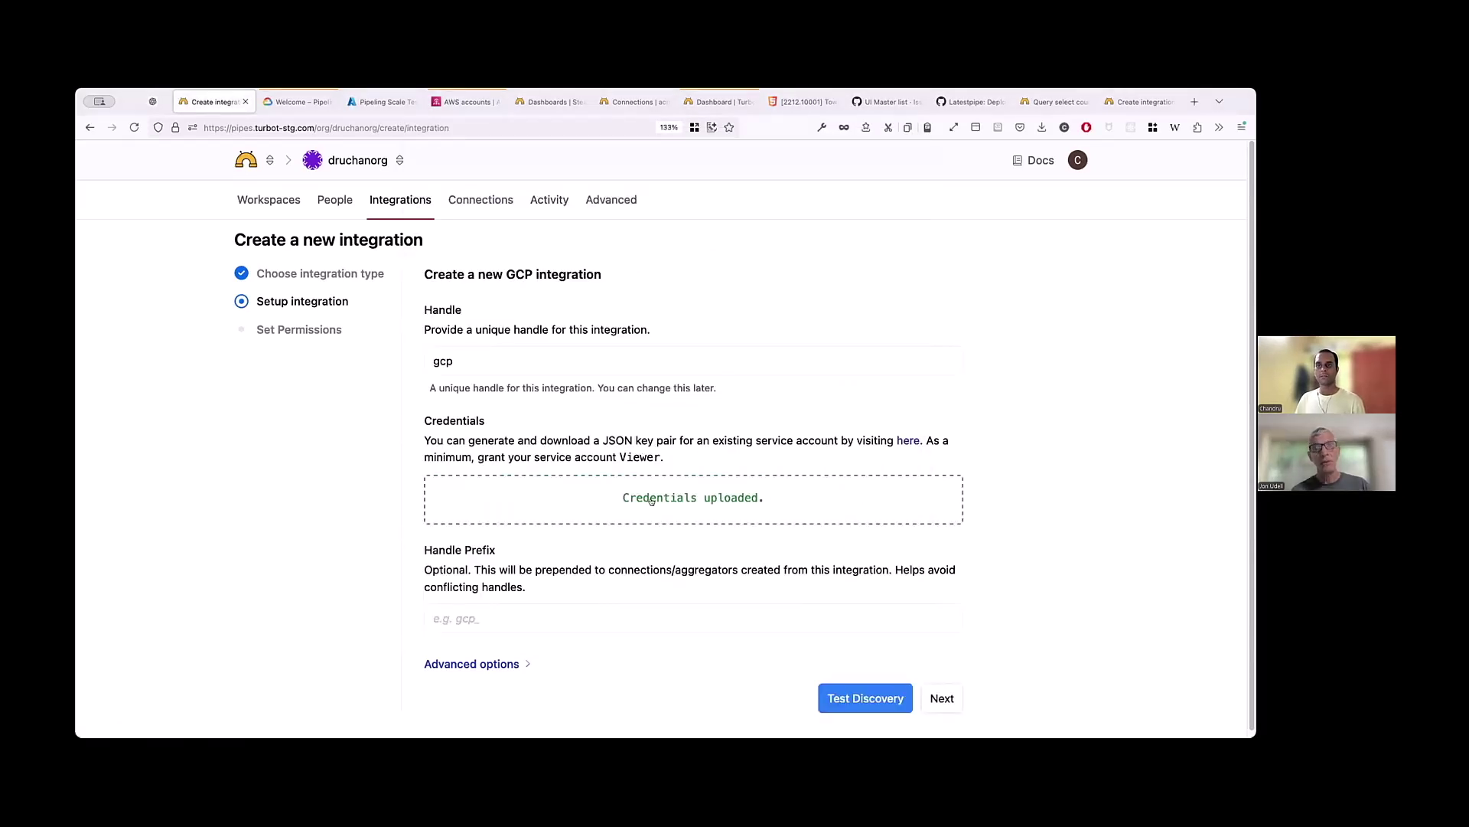
click(298, 102)
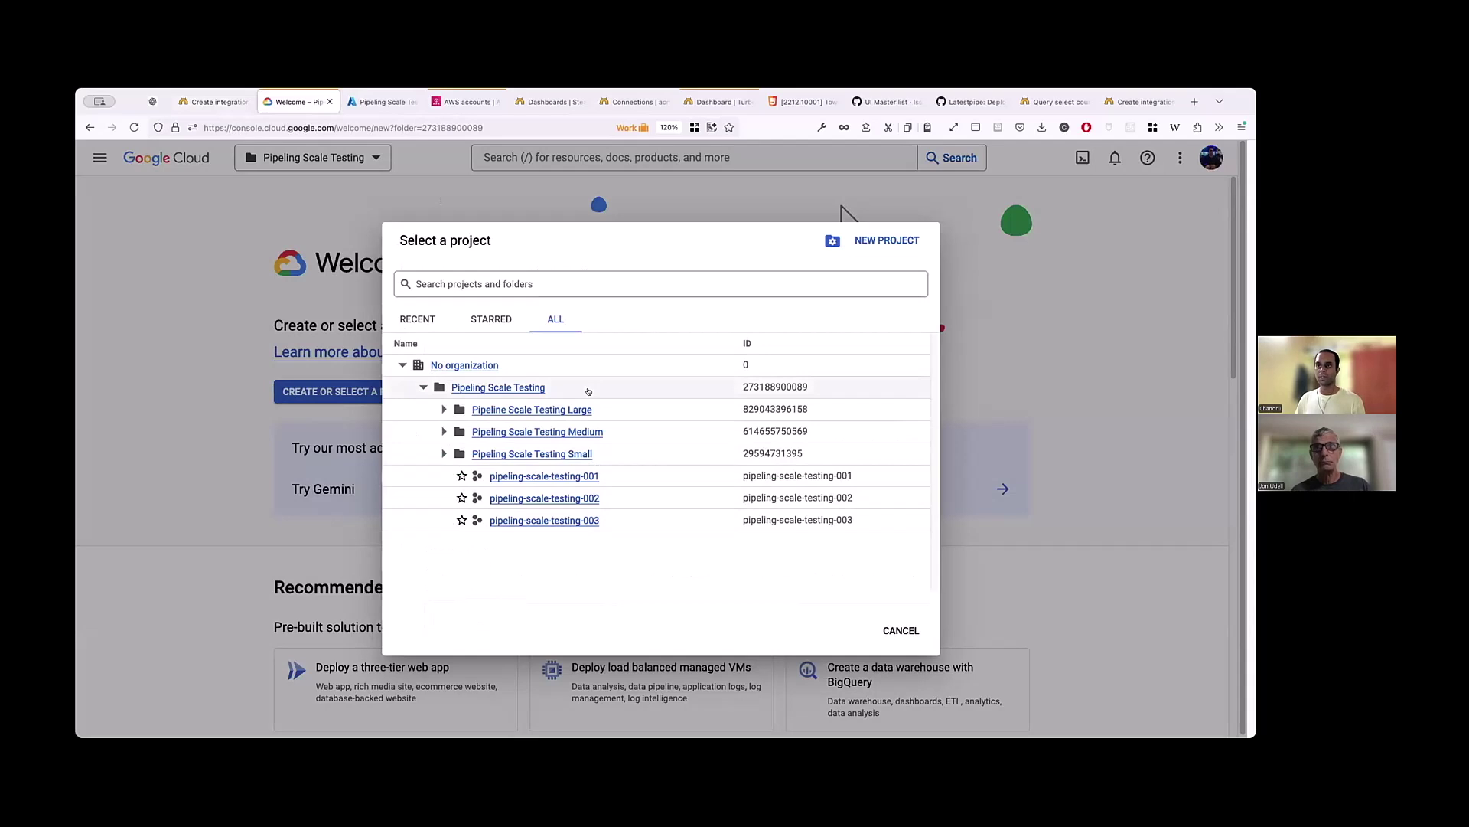
key(ctrl+shift+Tab)
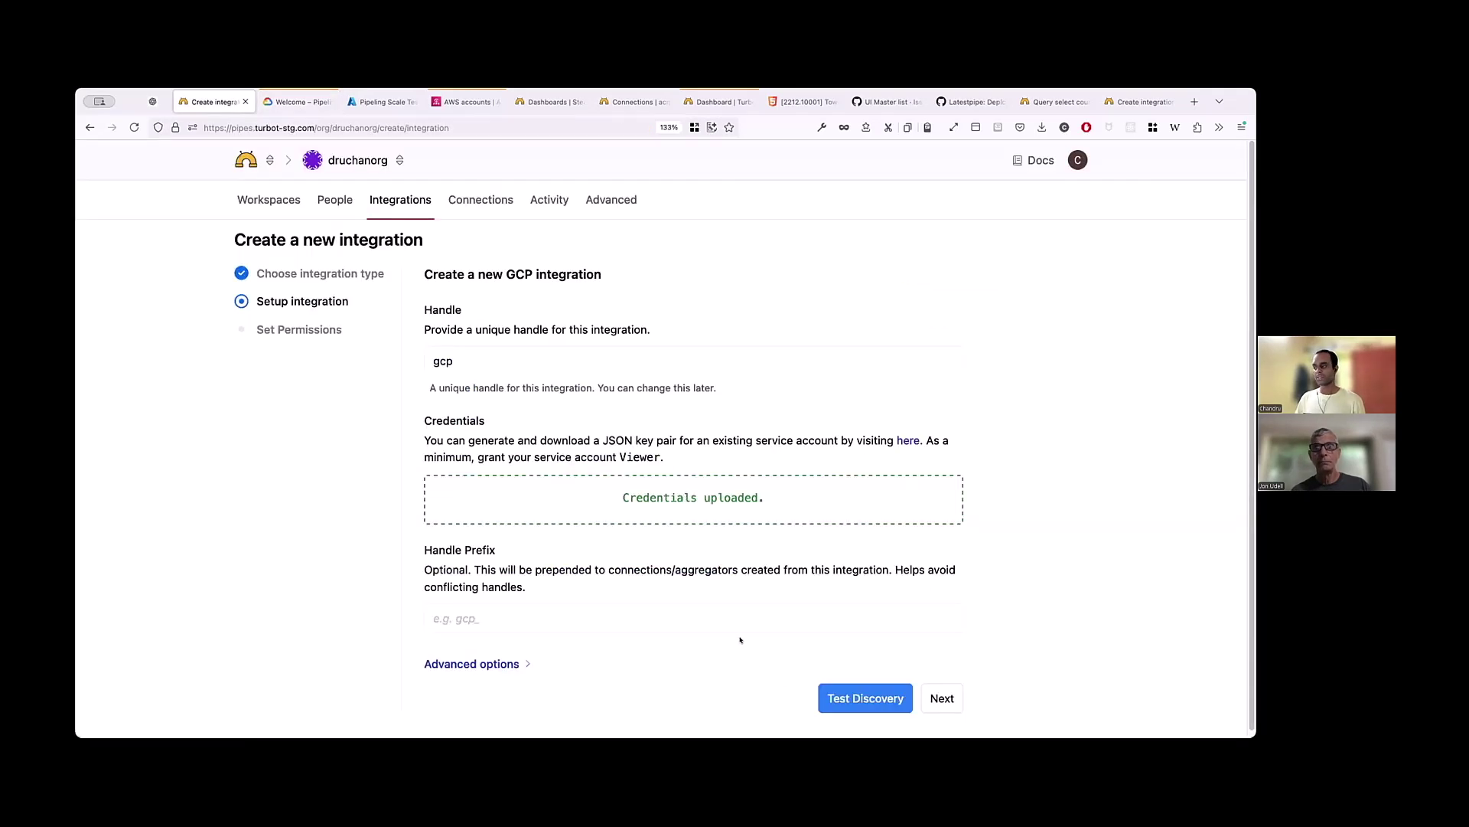
Step: Test discovery for the gcp integration and create it with permissions for all workspaces
click(833, 697)
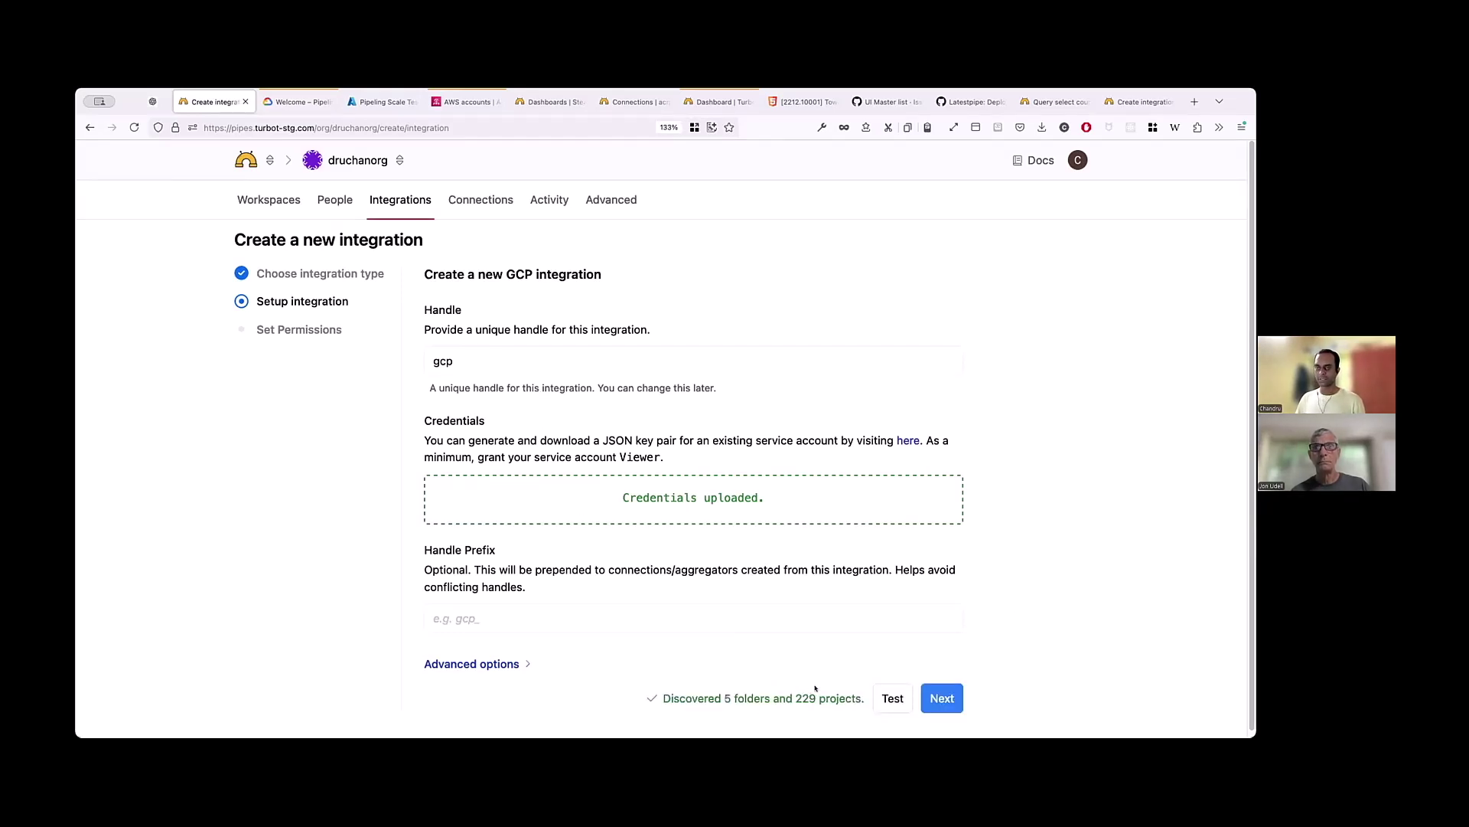
click(937, 698)
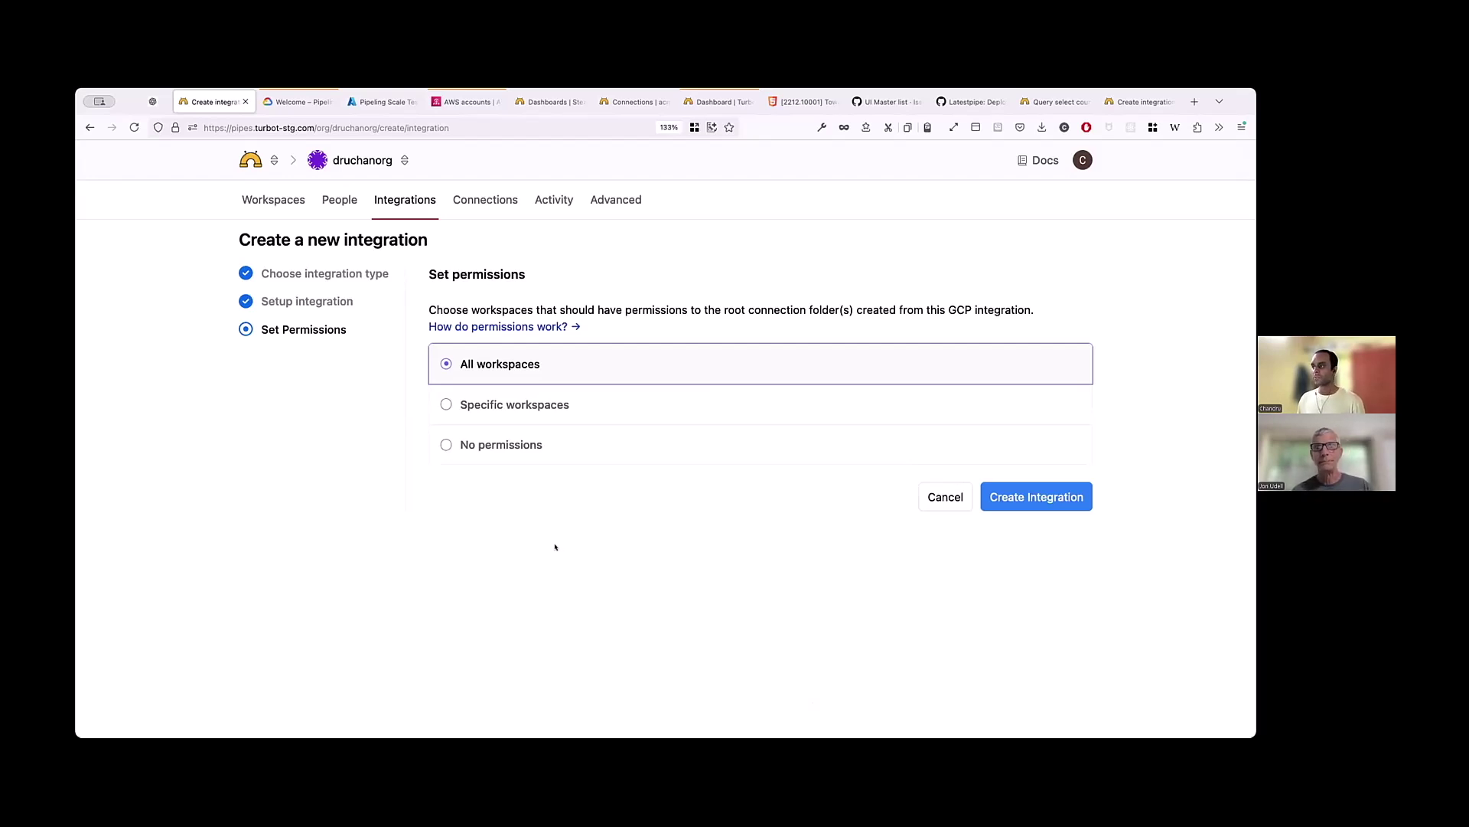
click(1016, 498)
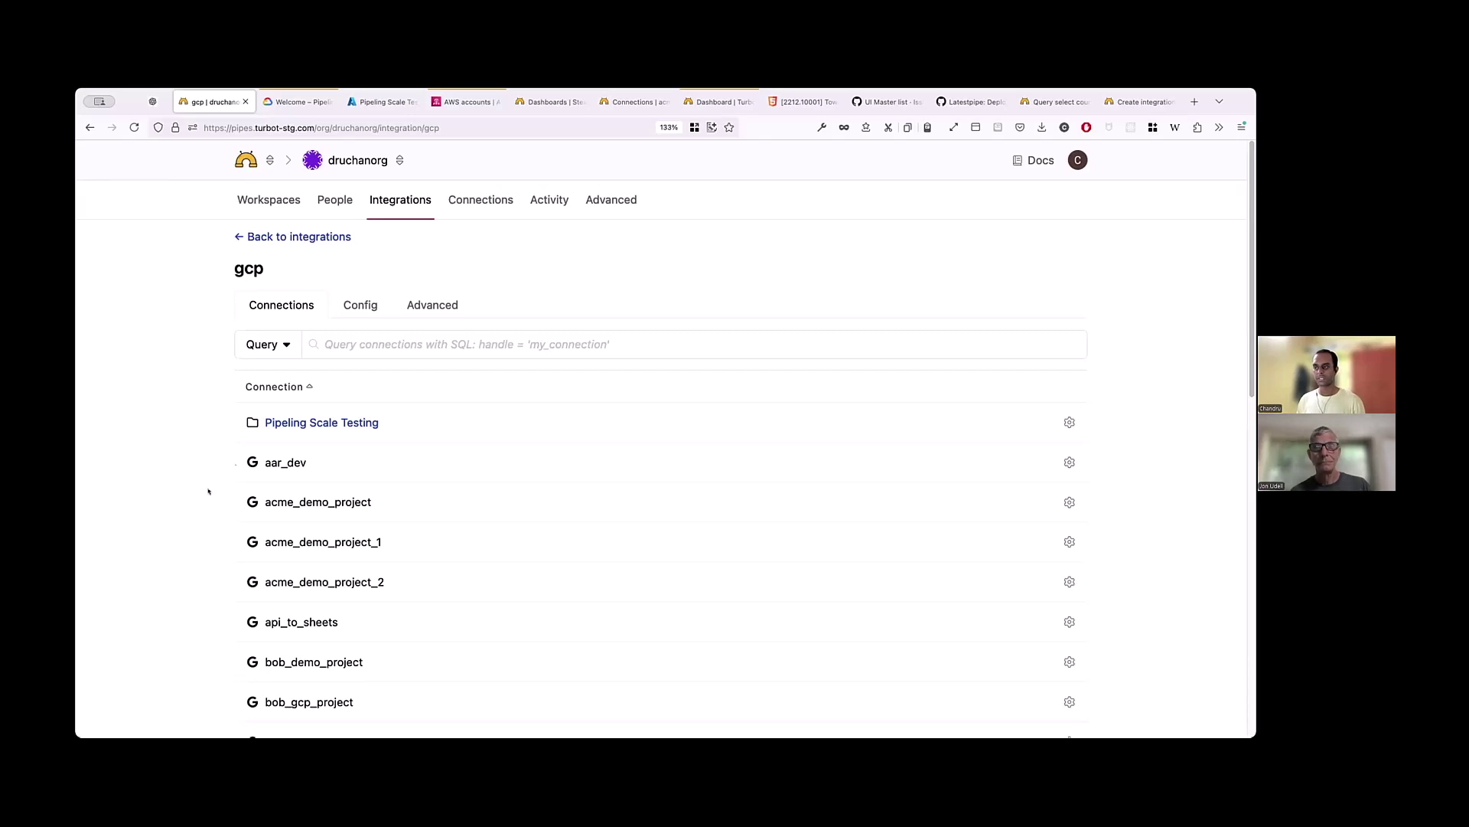
Step: Open the imported Pipeling Scale Testing folder and compare its contents with the folder hierarchy in Google Cloud
click(314, 422)
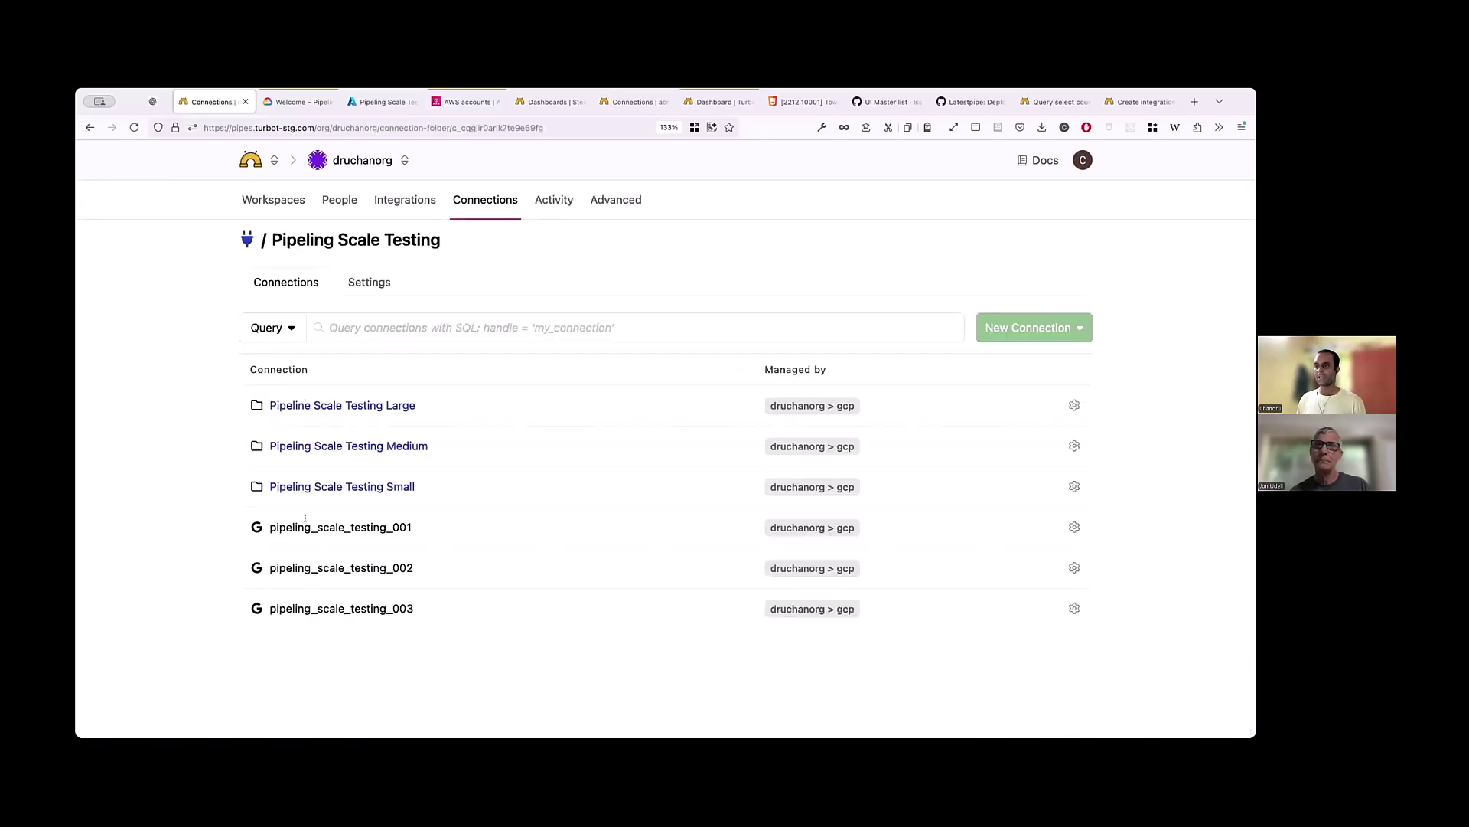
click(301, 102)
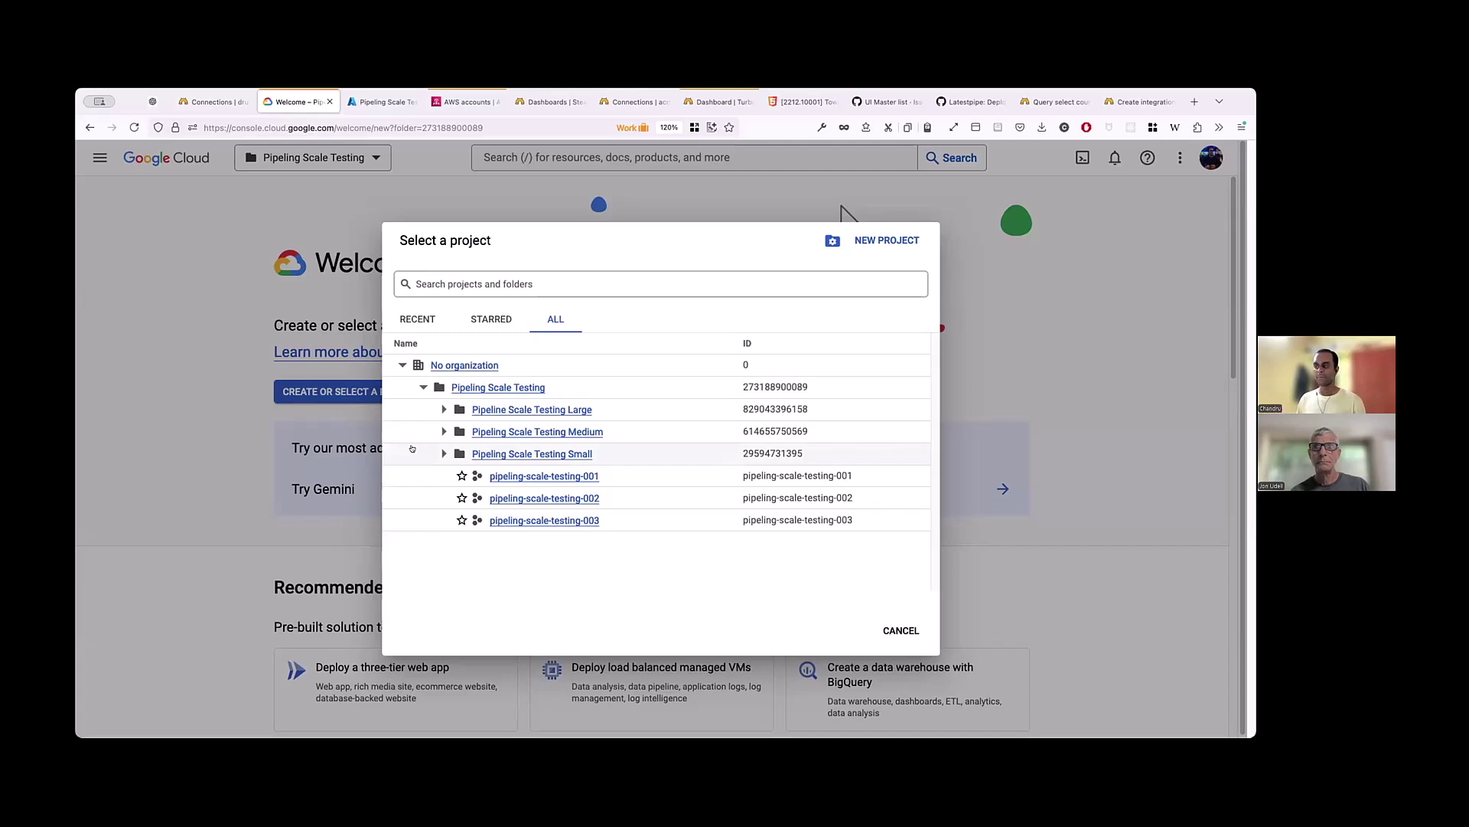
click(215, 105)
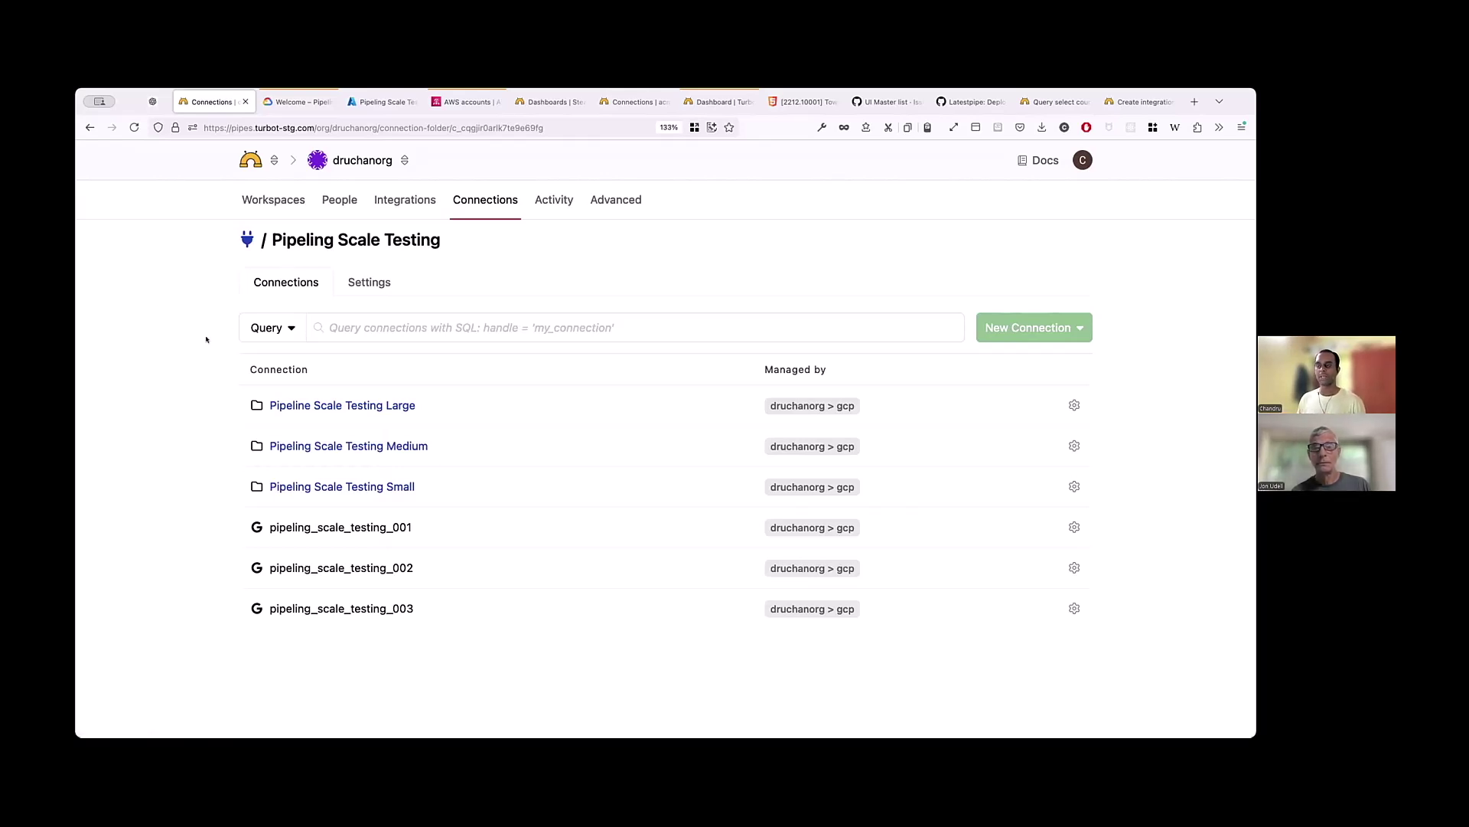
Step: Open the ws1 workspace and go to its advanced connection settings
click(263, 199)
click(264, 285)
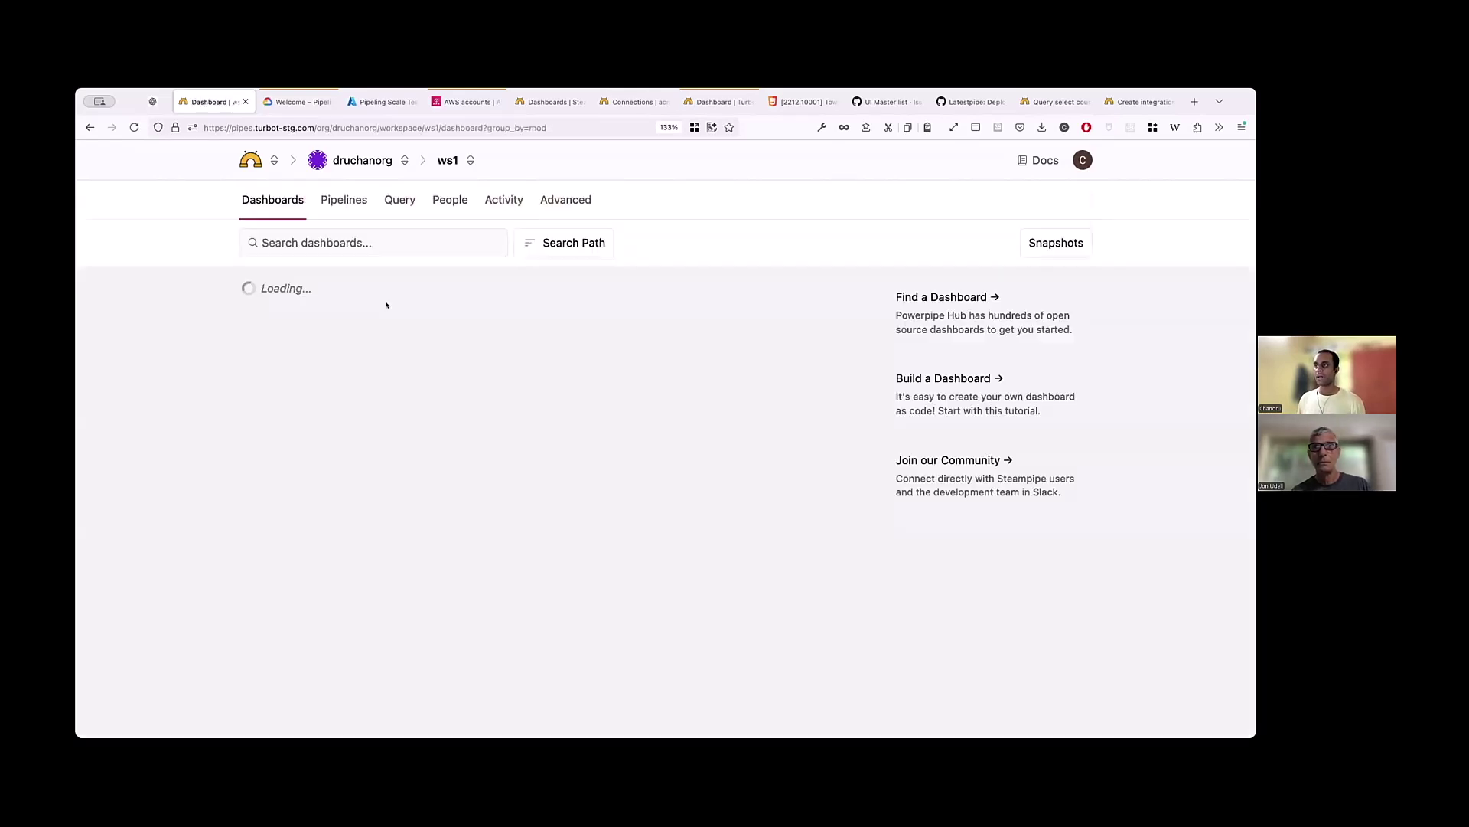
click(555, 200)
click(297, 262)
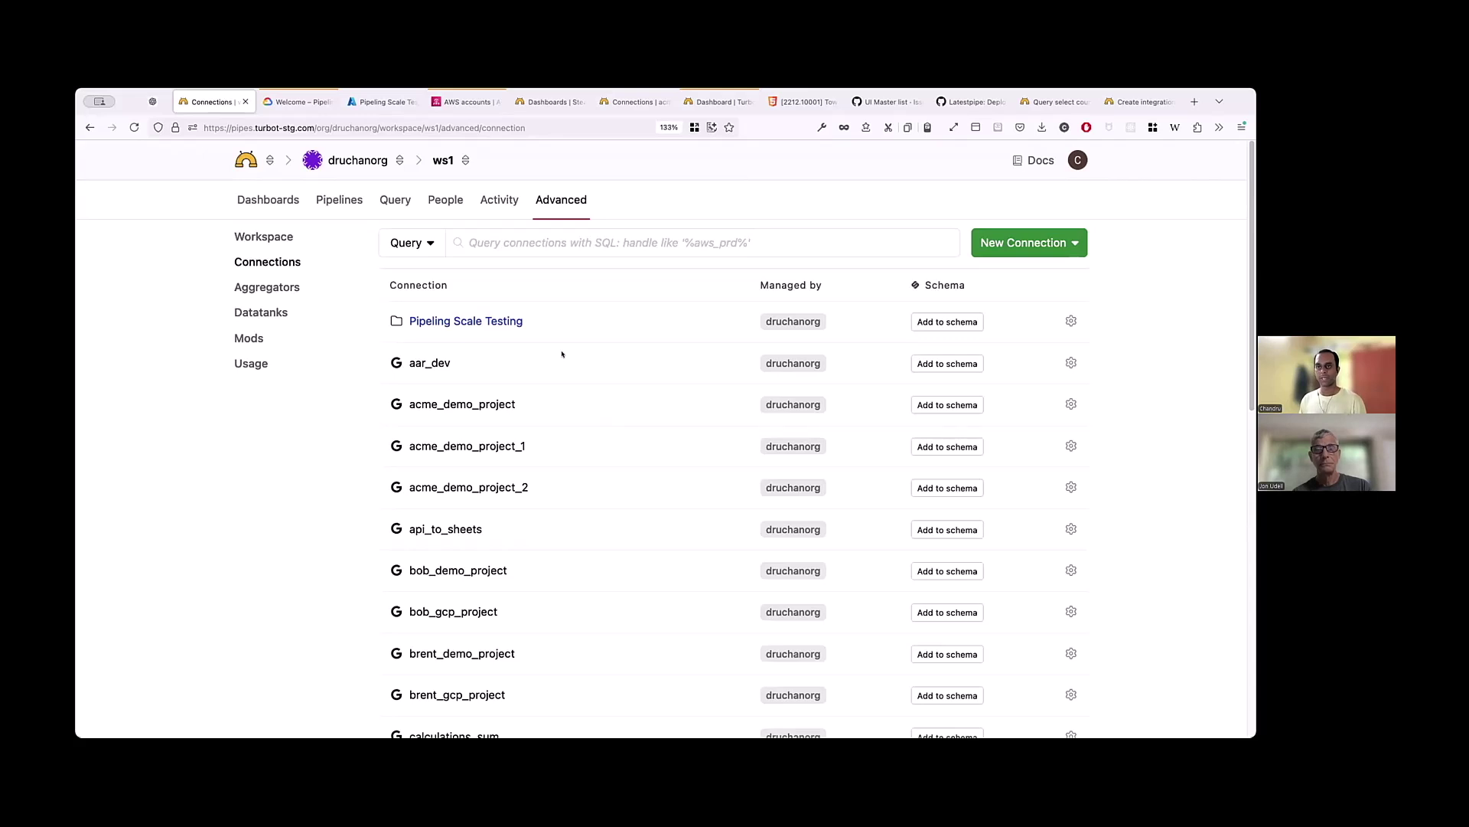
Step: Examine the connections in the Pipeling Scale Testing Small 1 folder, nested under Pipeling Scale Testing Small
click(462, 322)
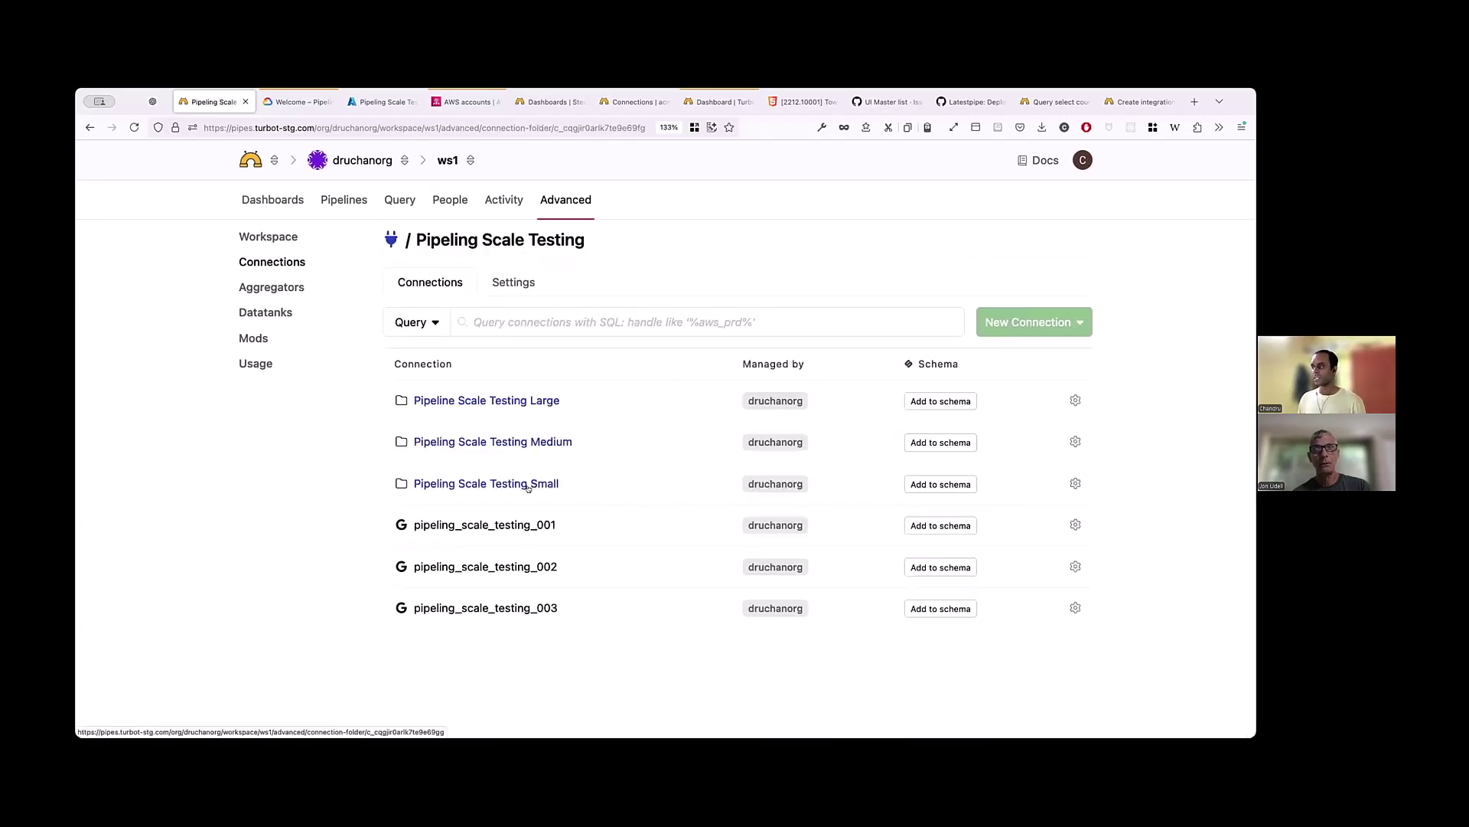
click(505, 396)
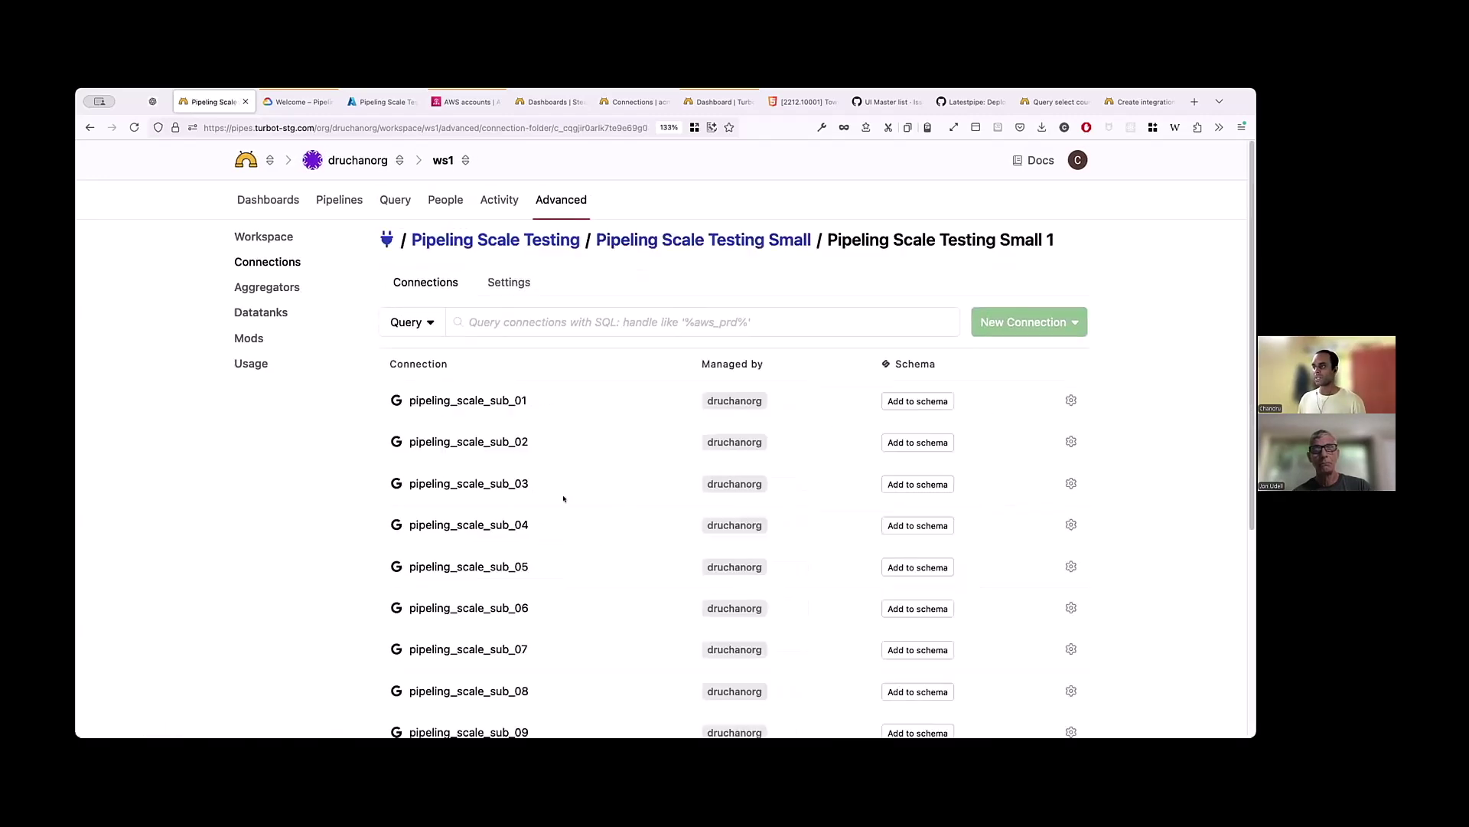
scroll(564, 498, down, 3)
scroll(563, 499, down, 2)
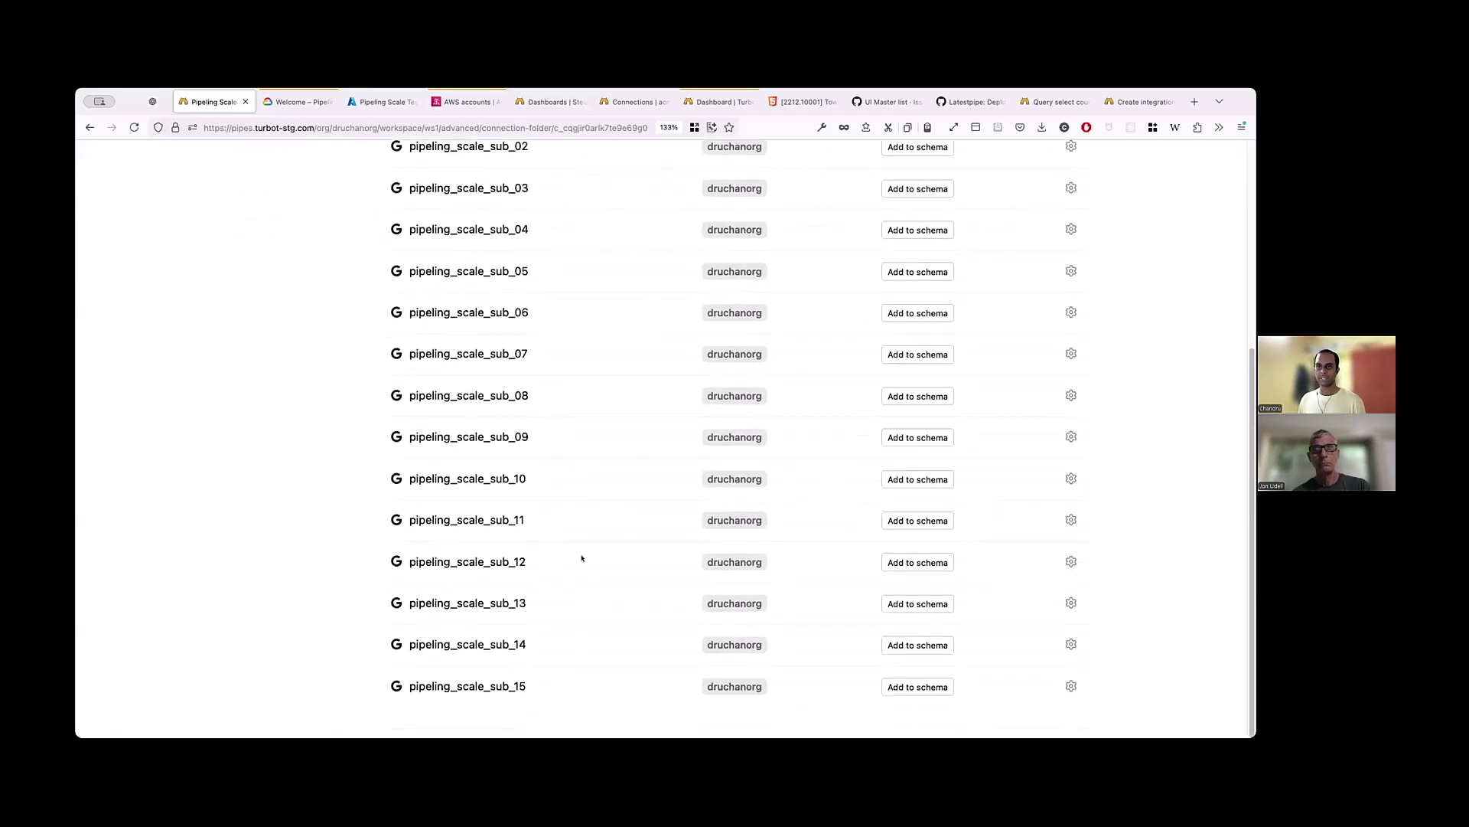
scroll(582, 558, up, 5)
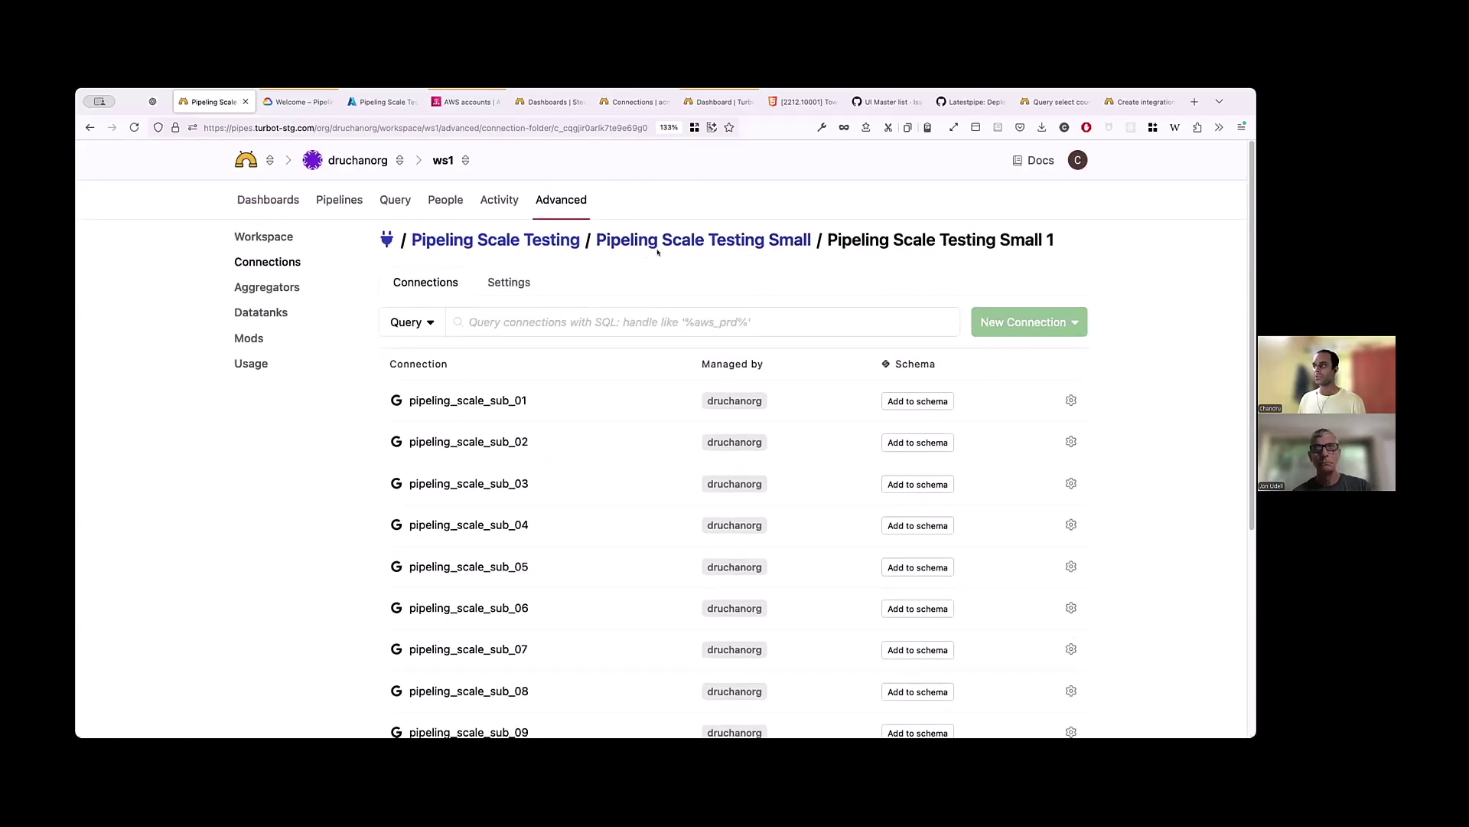
Step: Add the Pipeling Scale Testing Small 1 folder to the workspace schema, and review its connections and the workspace aggregators
click(657, 242)
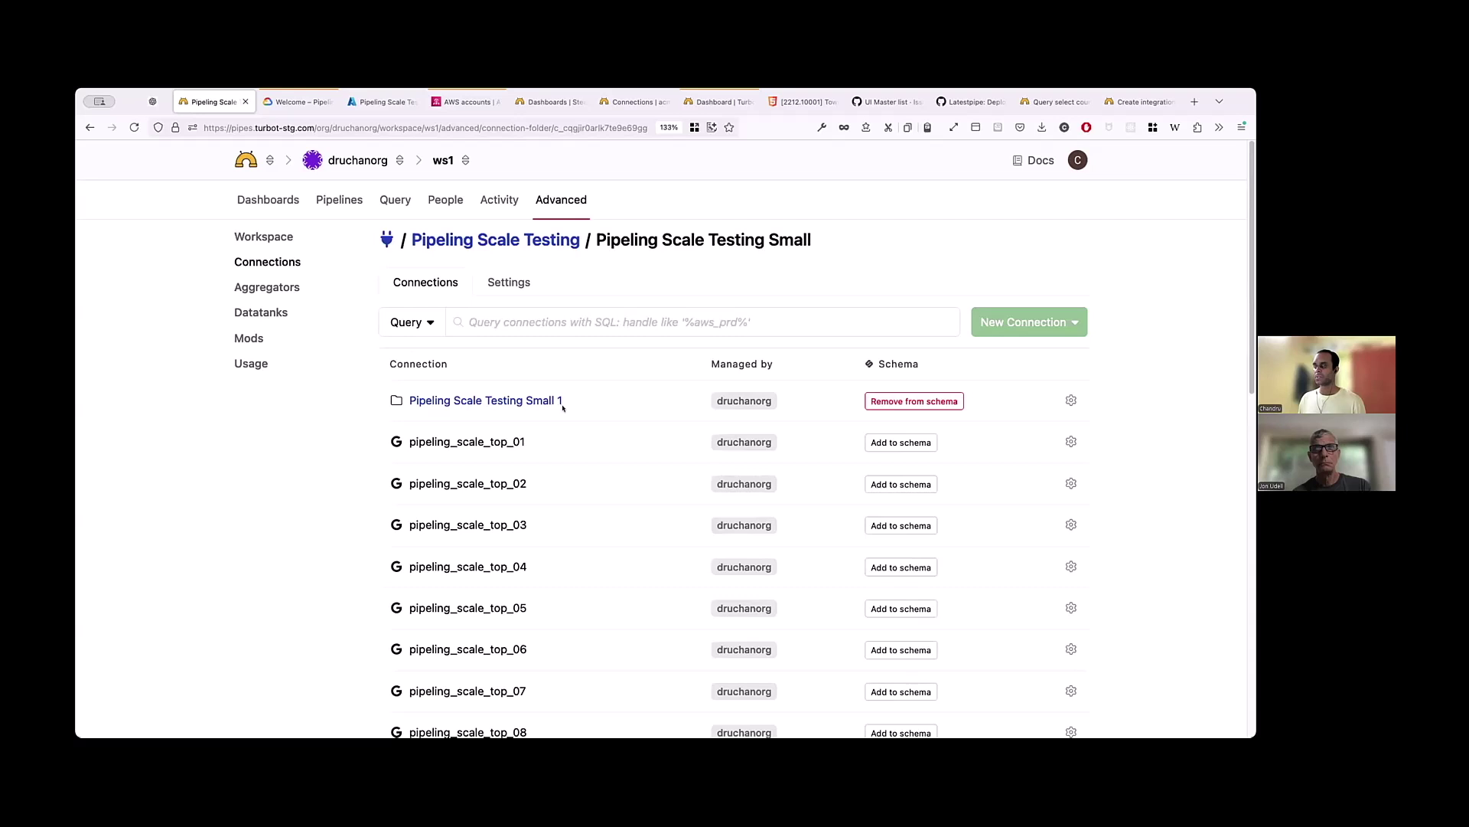
click(515, 404)
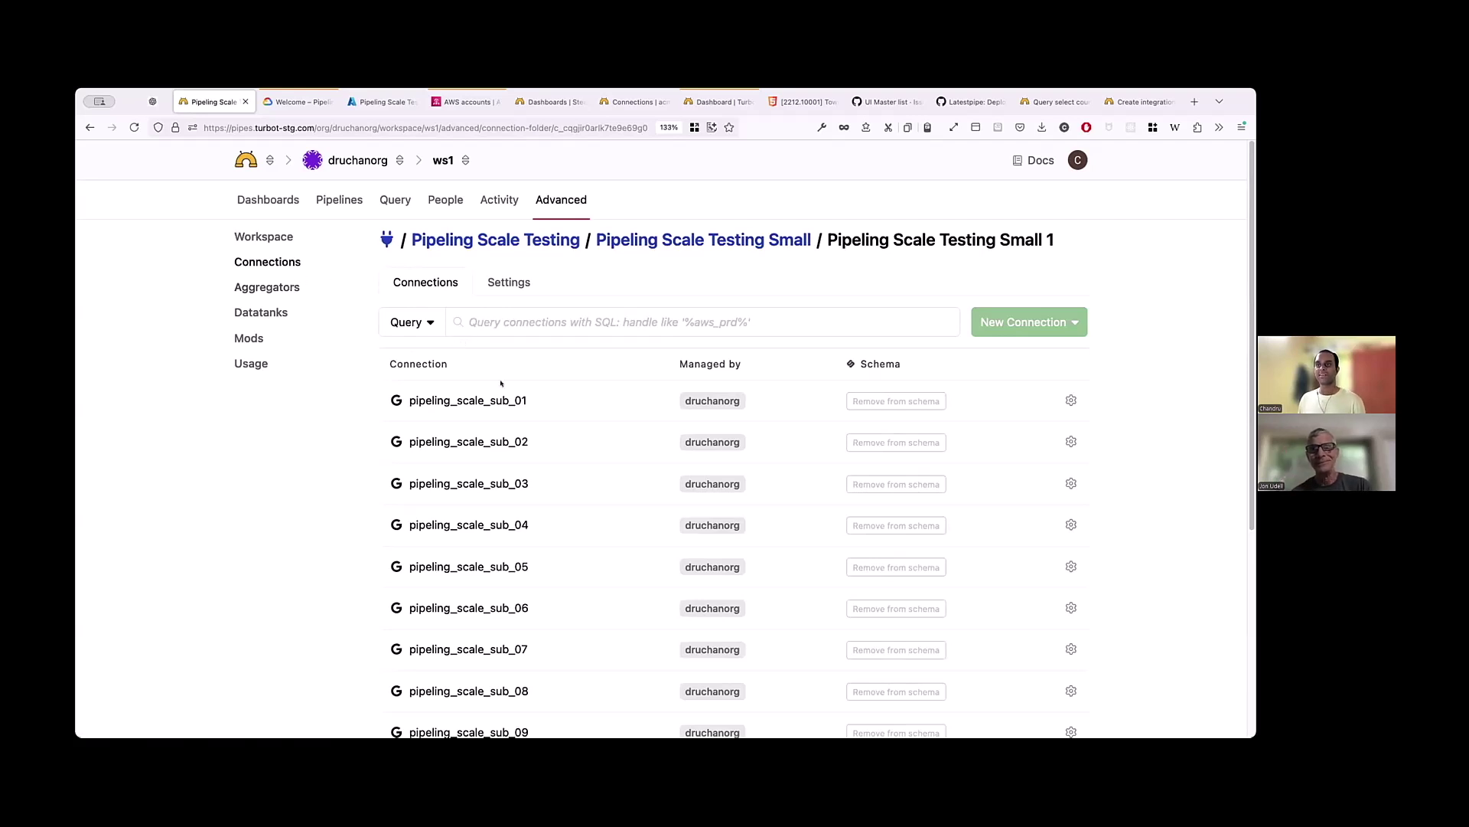
click(290, 286)
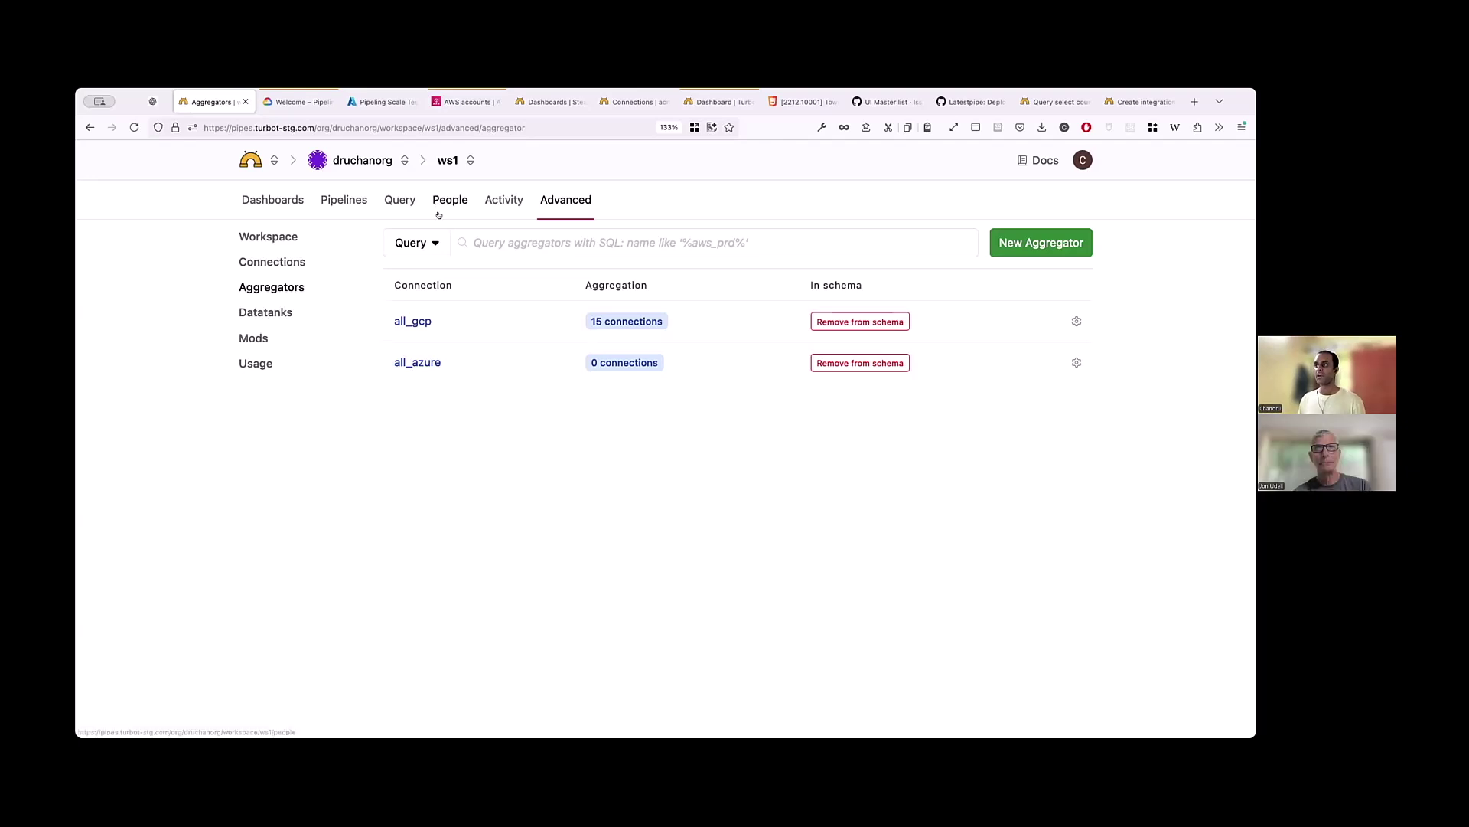
Step: Query the gcp_storage_bucket table of the pipeling_scale_sub_01 connection
click(396, 200)
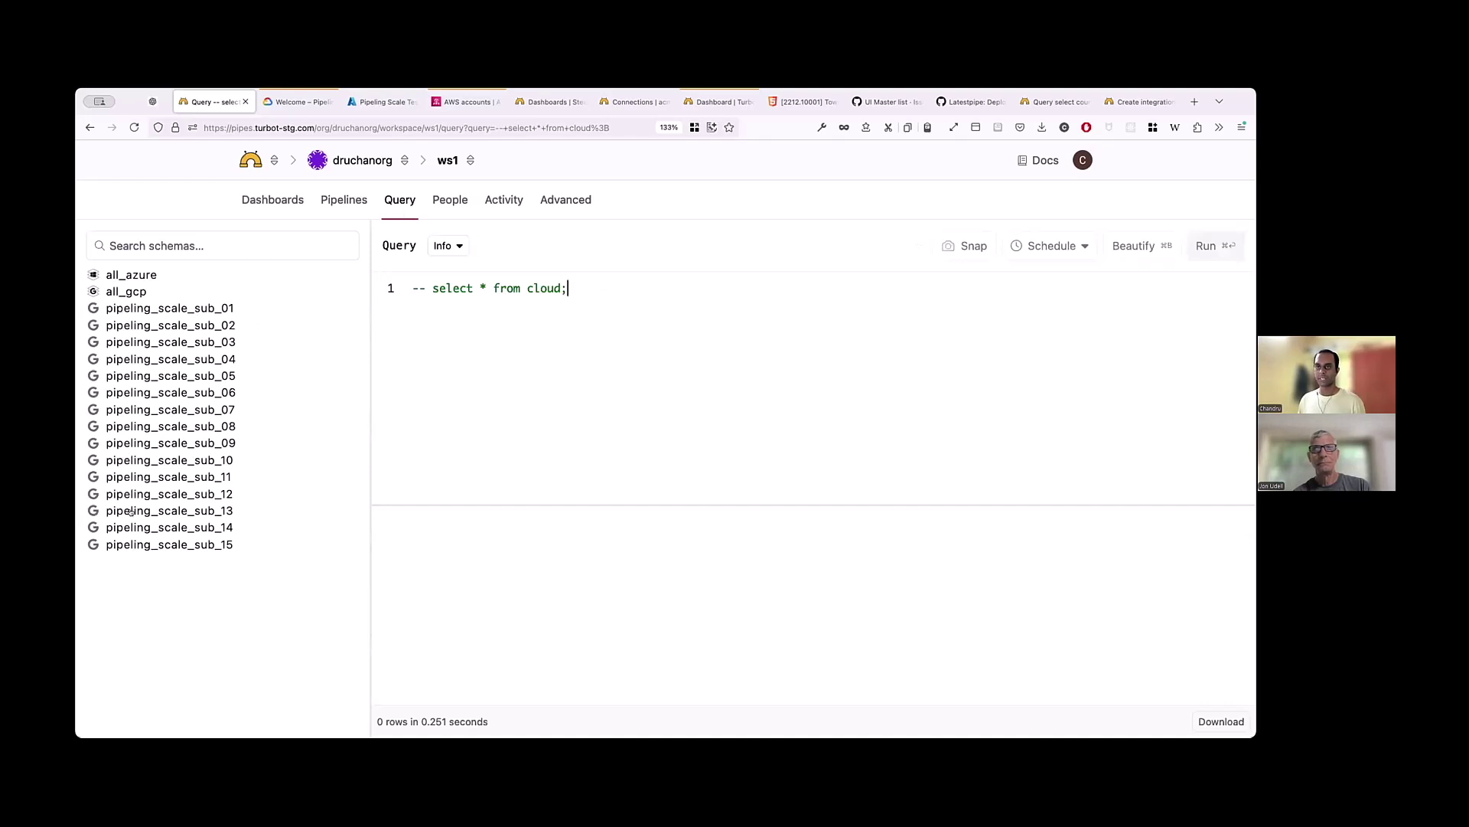
click(125, 307)
scroll(173, 492, down, 15)
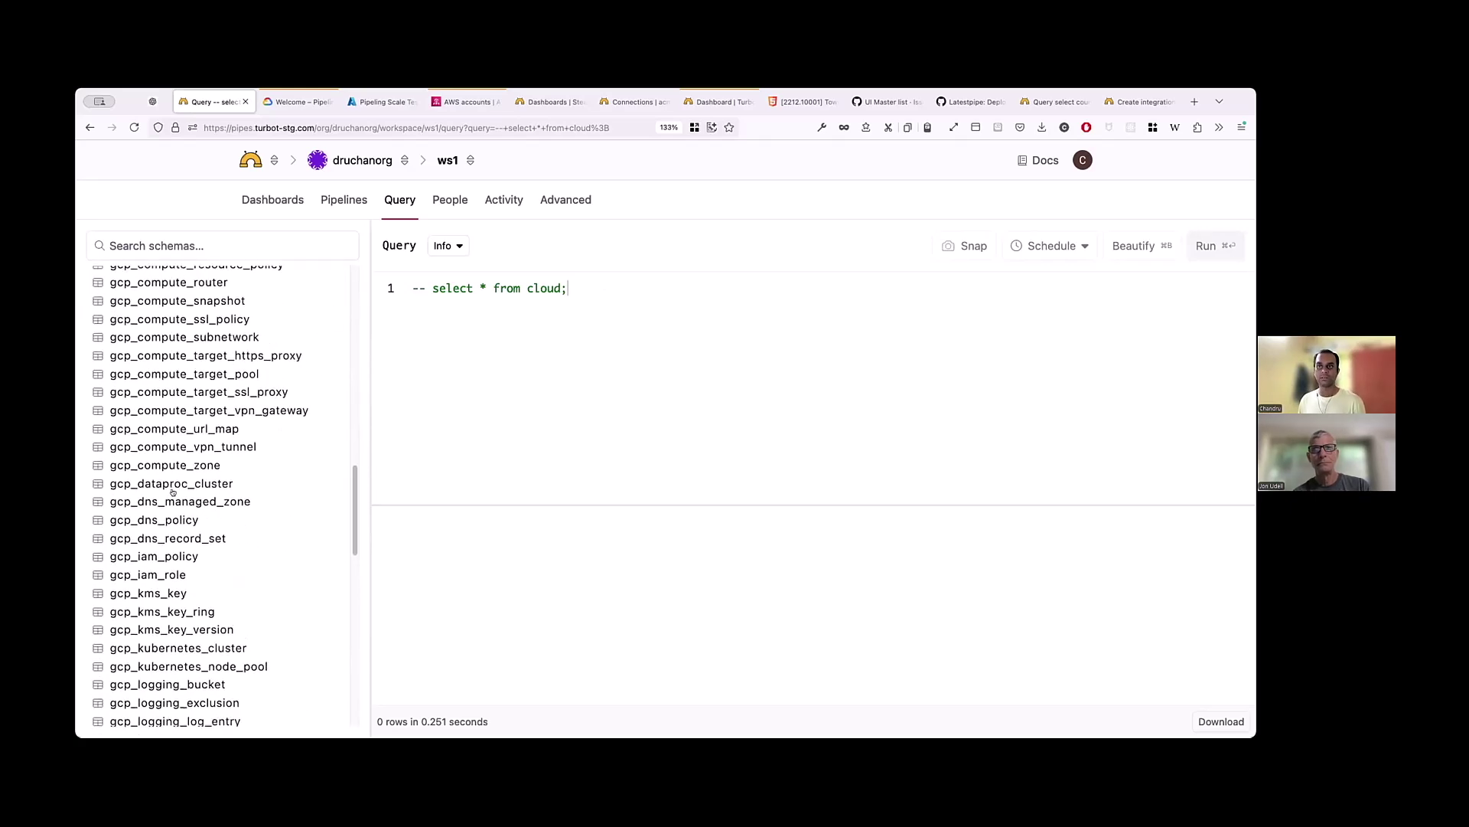
scroll(173, 492, down, 10)
scroll(173, 492, up, 2)
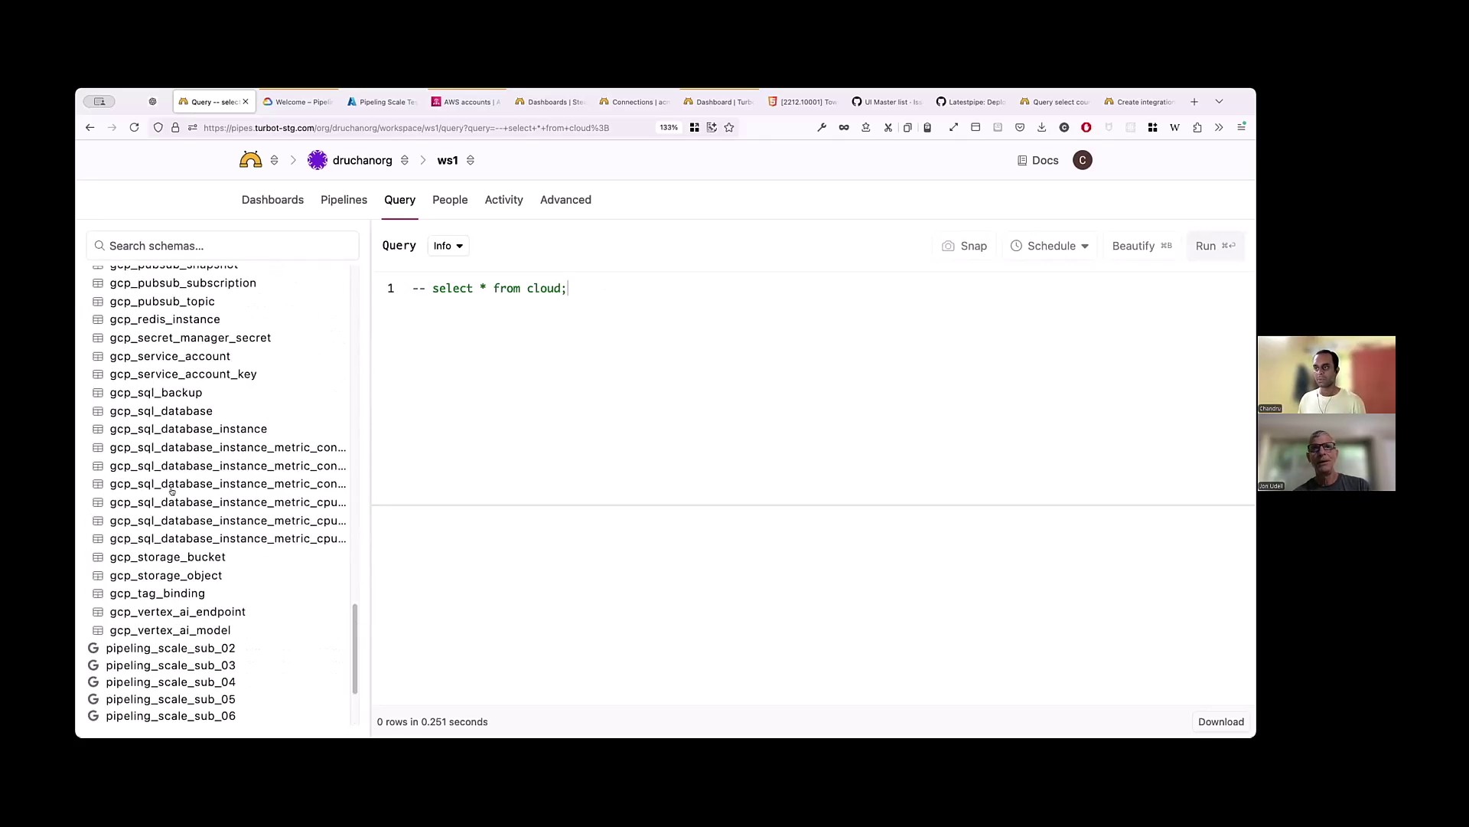
scroll(173, 430, up, 3)
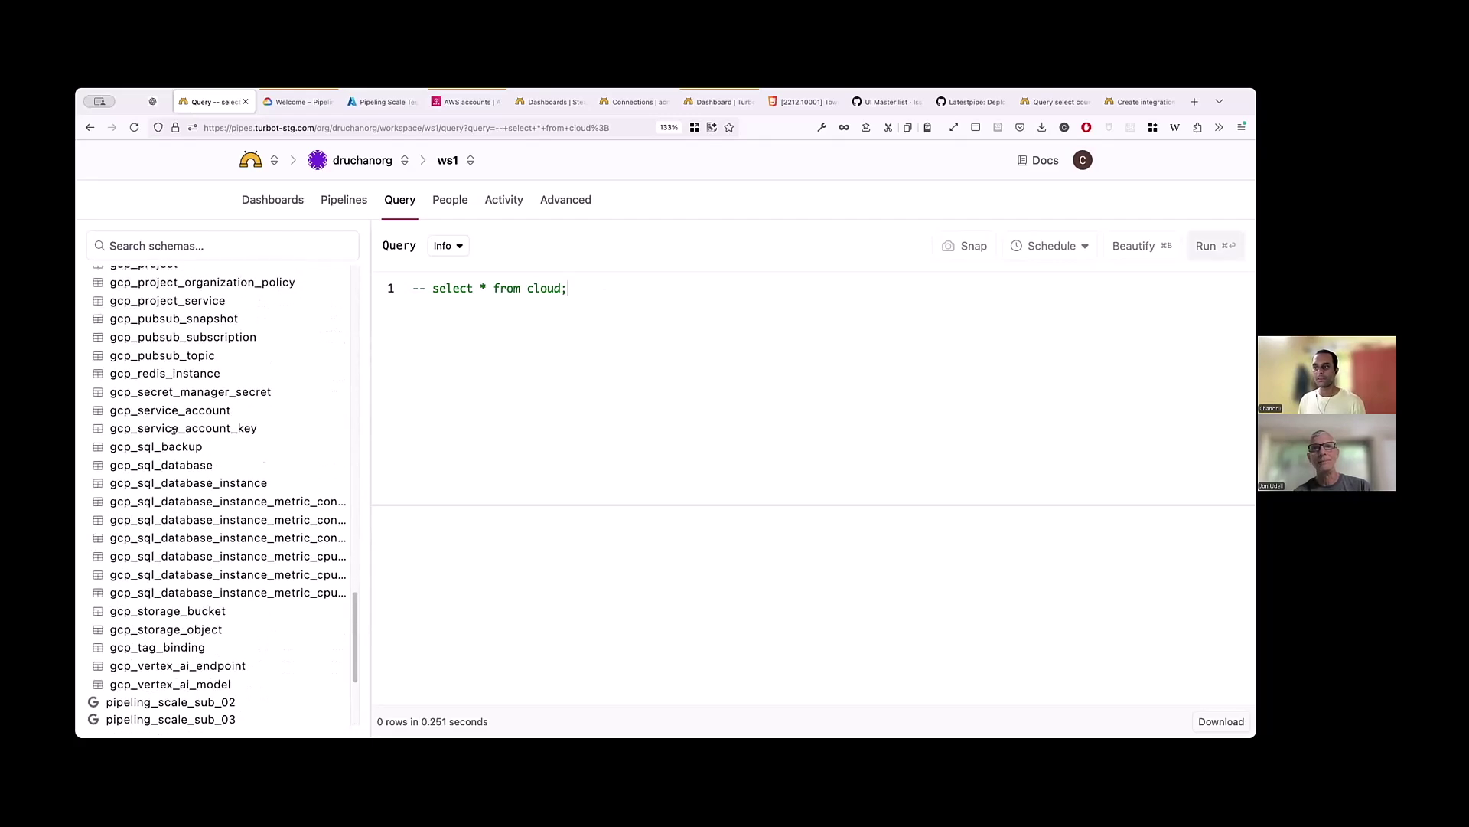
click(183, 610)
Step: Query the gcp_storage_bucket table across all connections of the all_gcp aggregator
scroll(181, 423, up, 4)
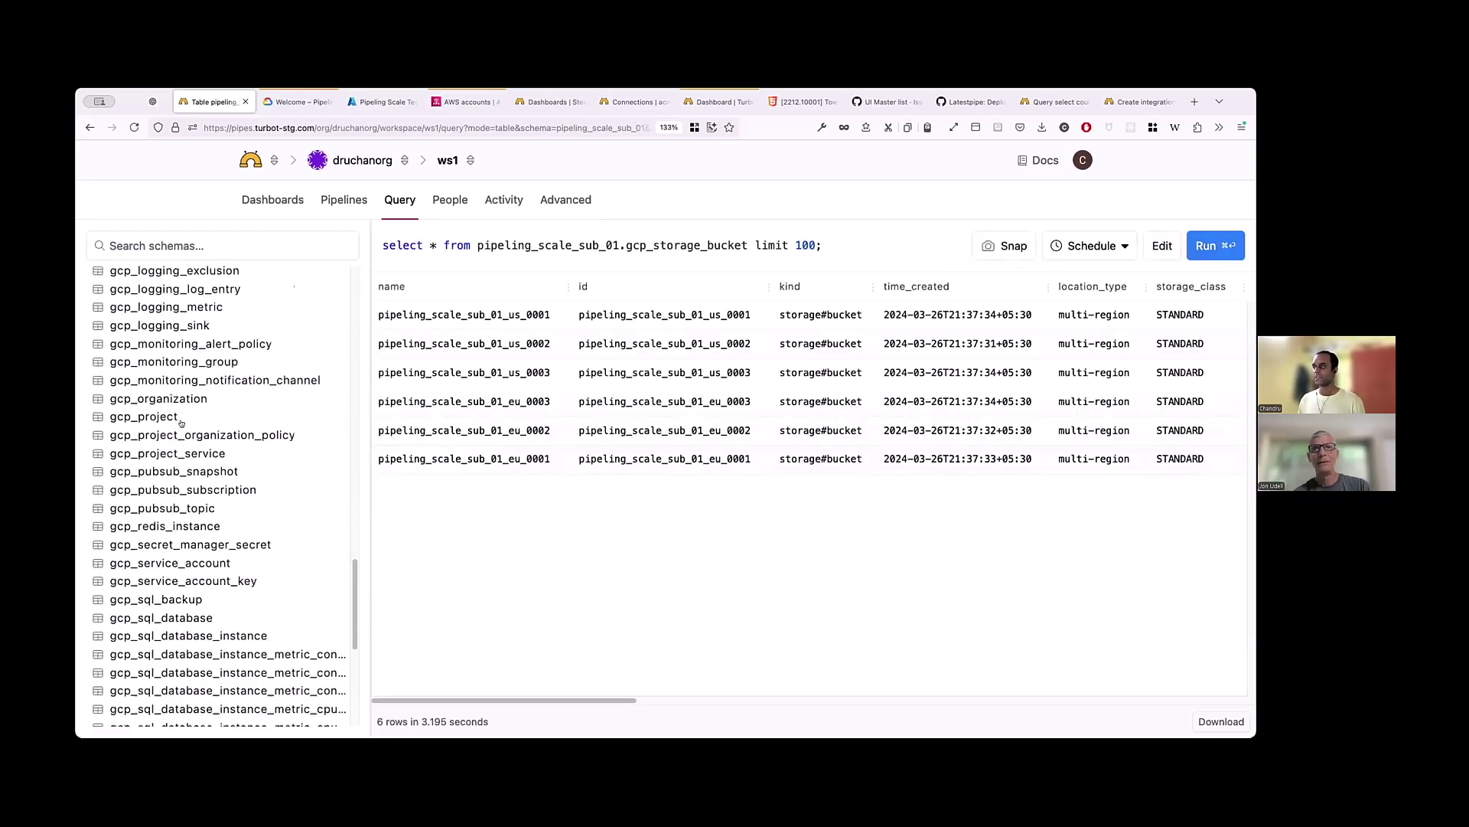
scroll(182, 423, up, 15)
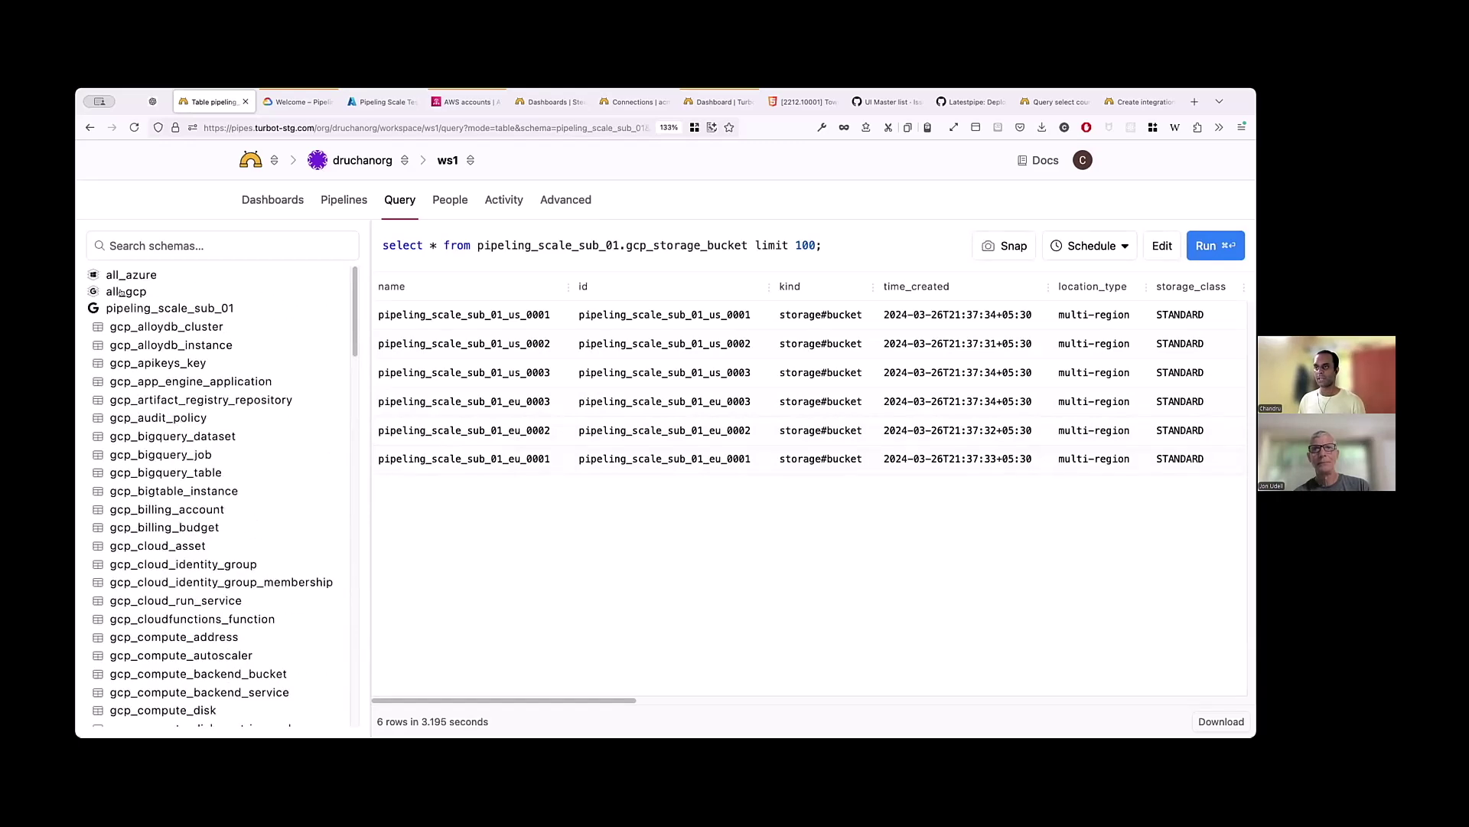
scroll(186, 448, down, 15)
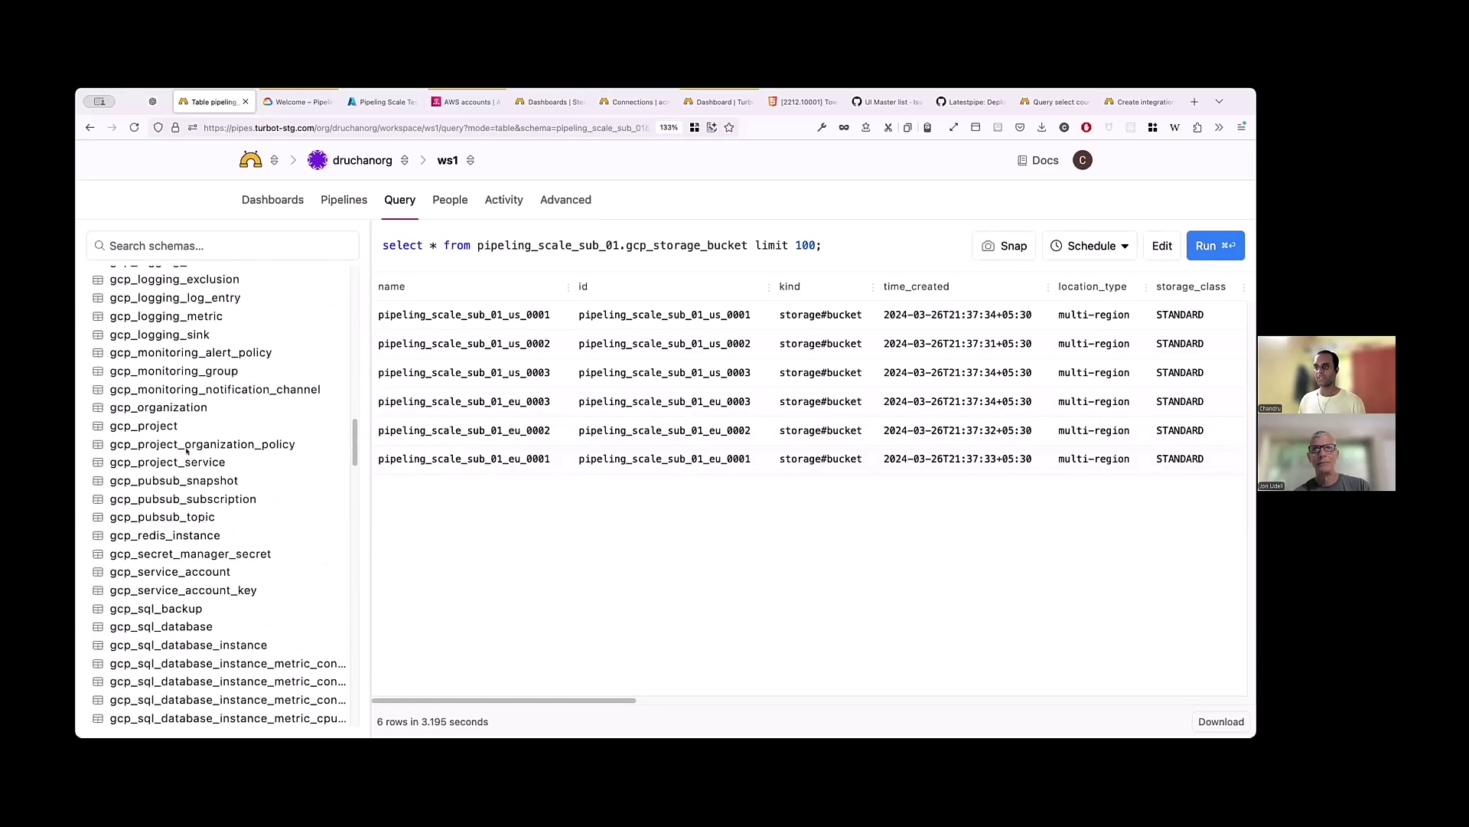
scroll(186, 452, down, 5)
click(167, 610)
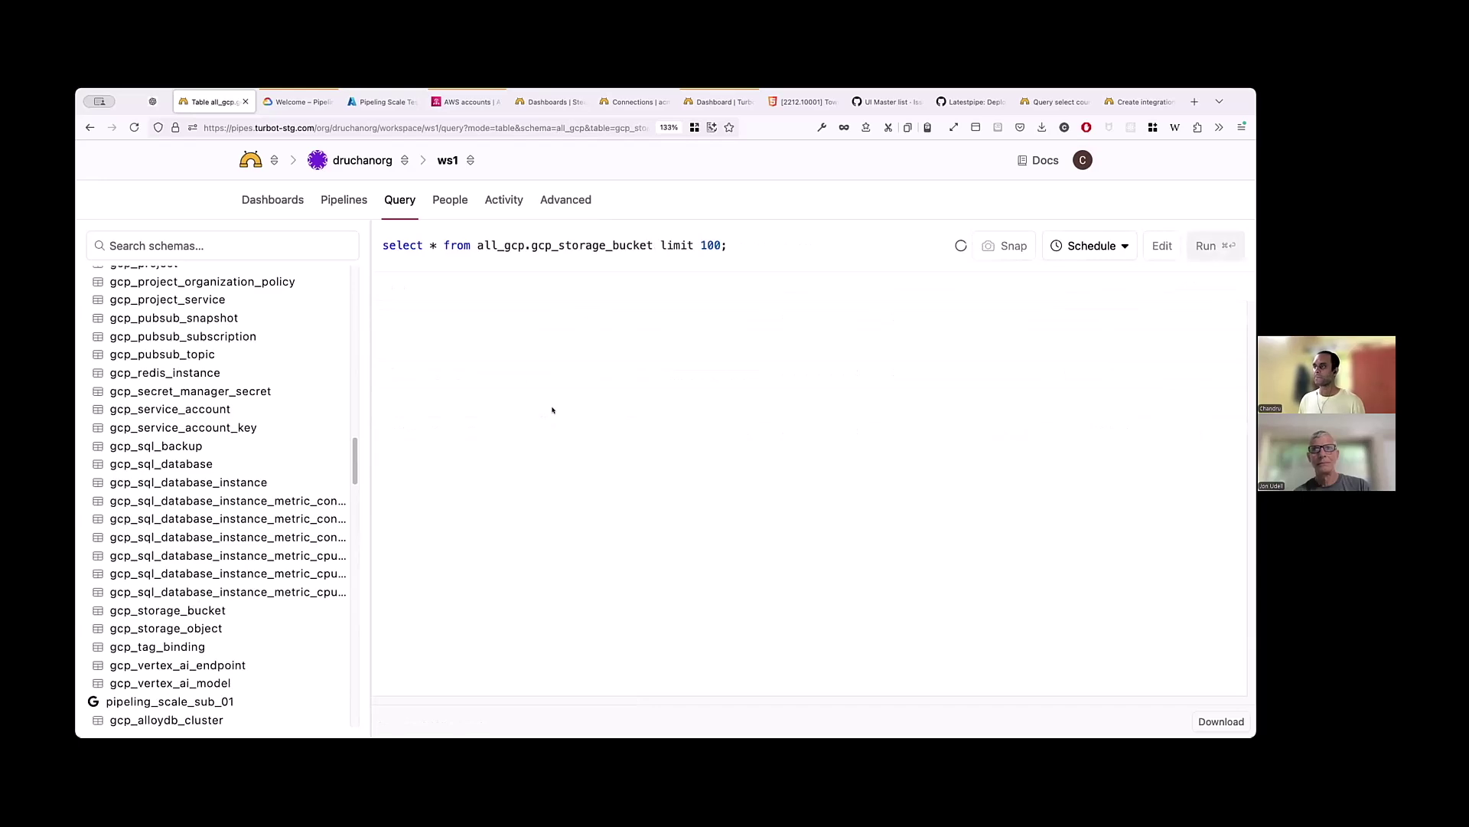